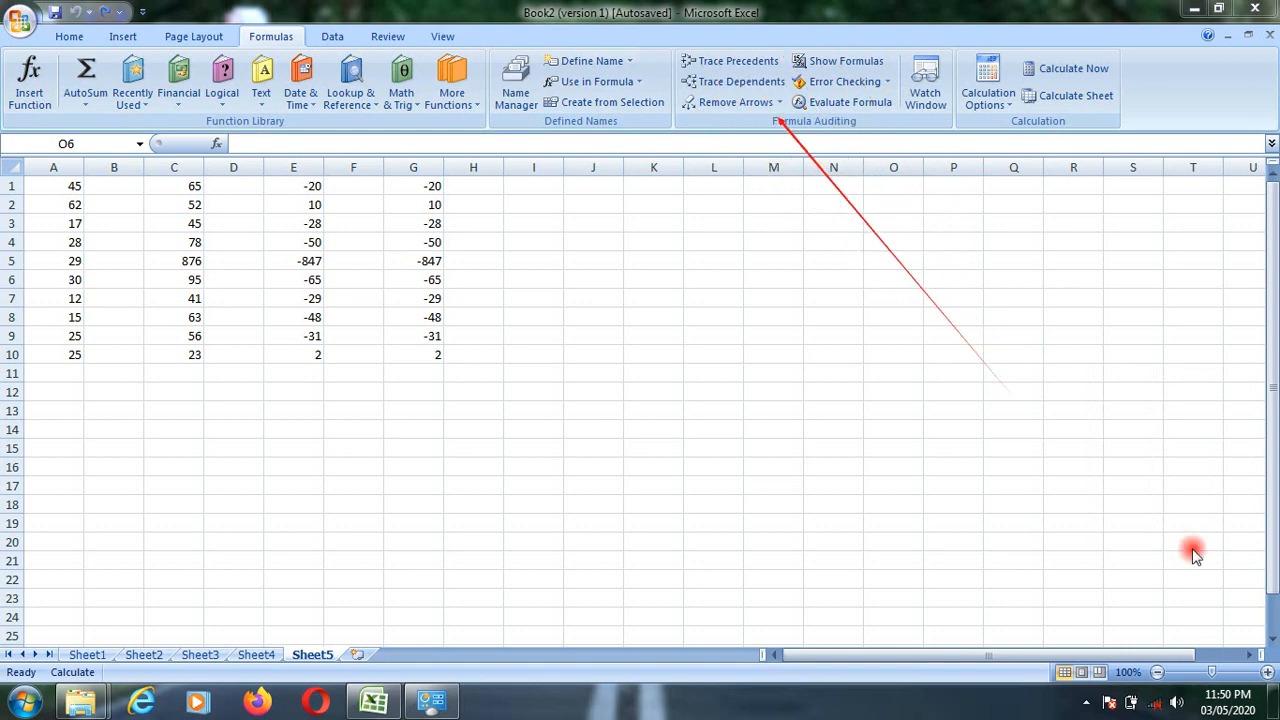
Step: Trace the precedents of the subtraction formula in cell E1
click(651, 355)
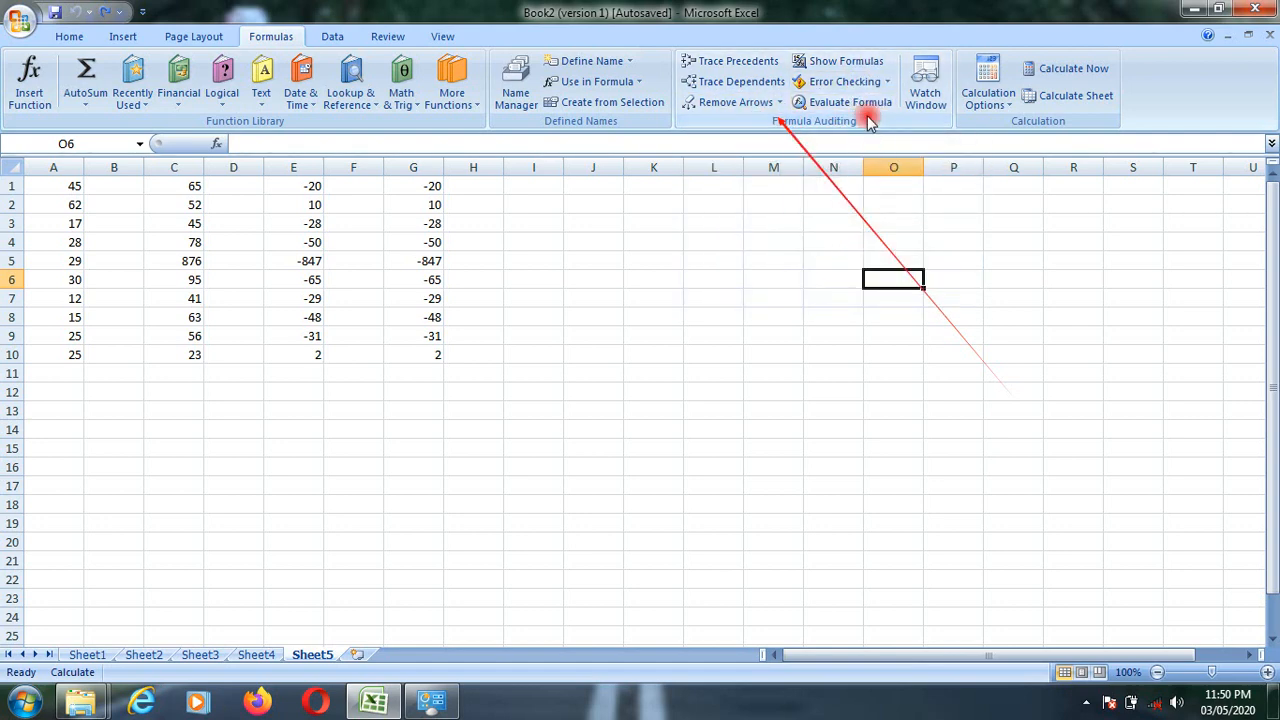
click(654, 354)
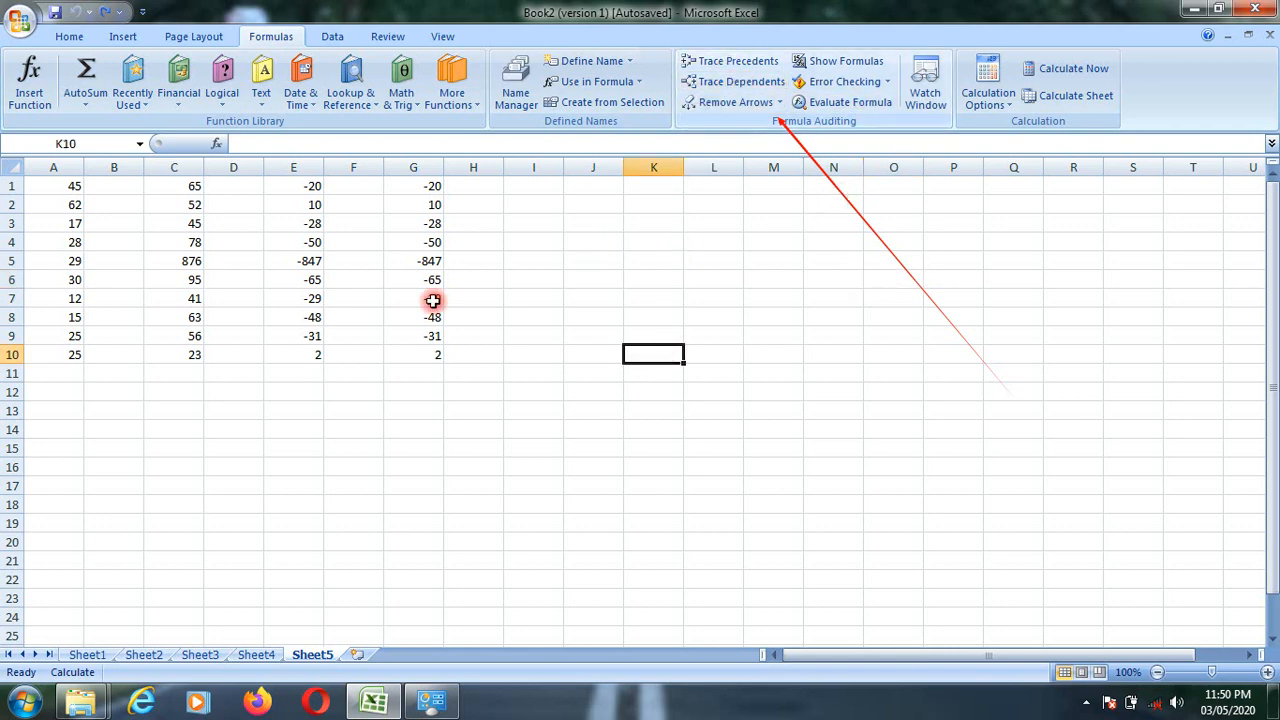
click(190, 222)
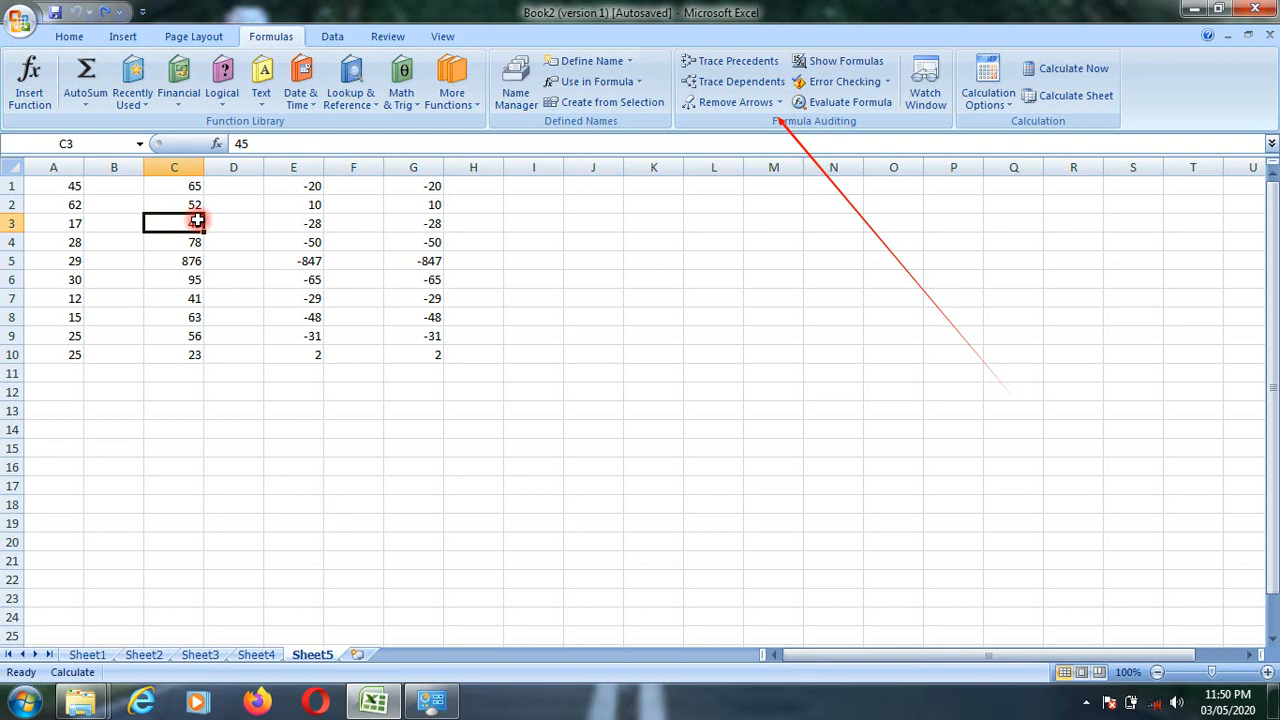
click(77, 187)
click(300, 186)
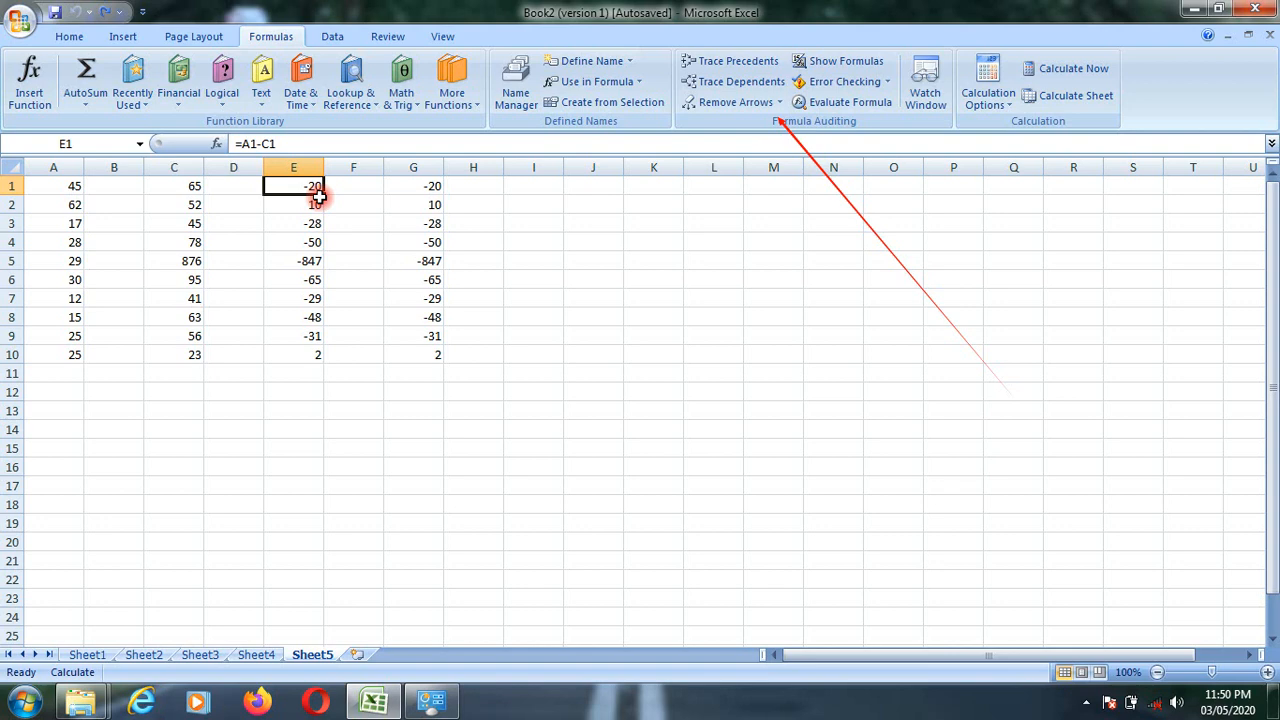
click(718, 61)
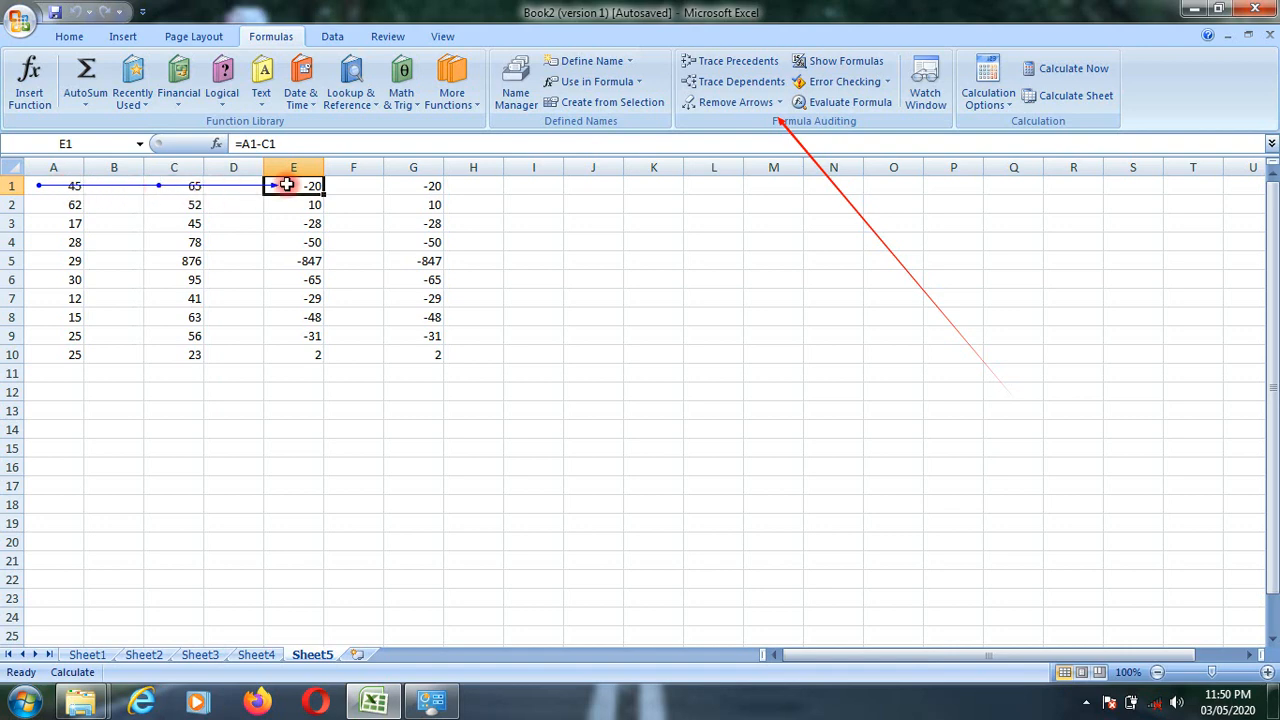
Step: Remove the precedent arrows drawn for cell E1
click(52, 167)
right_click(55, 168)
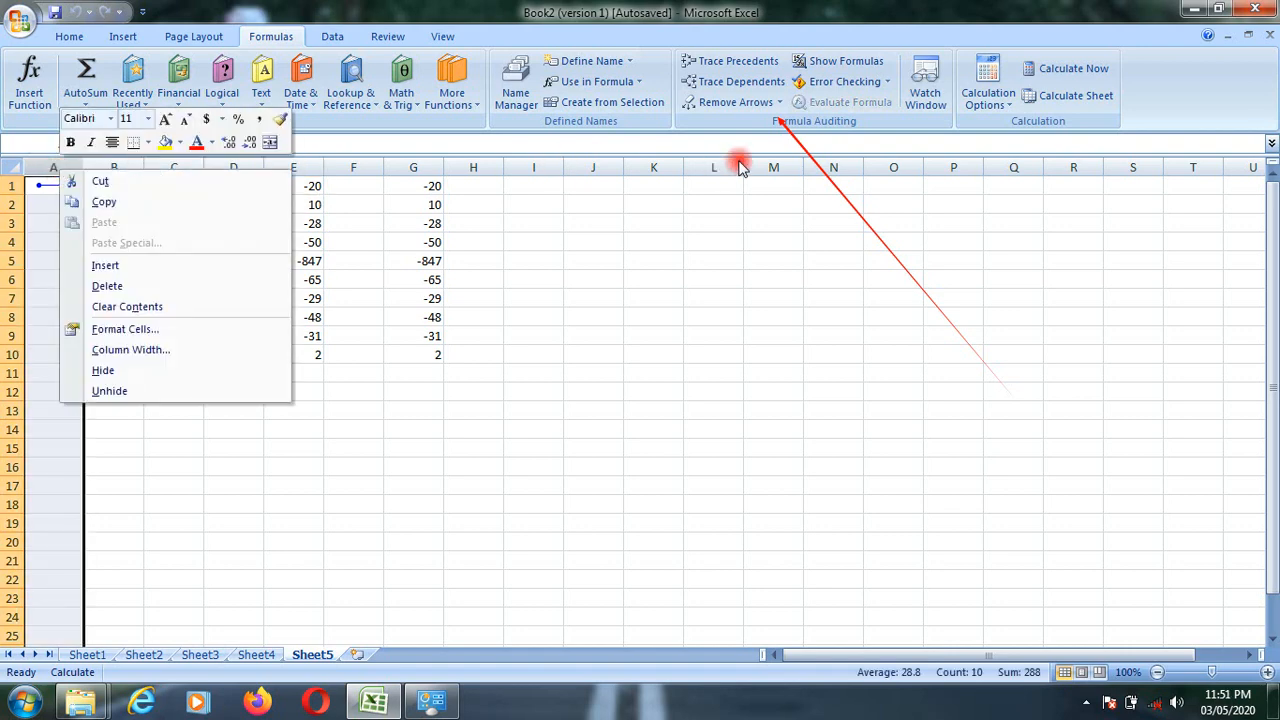
key(Escape)
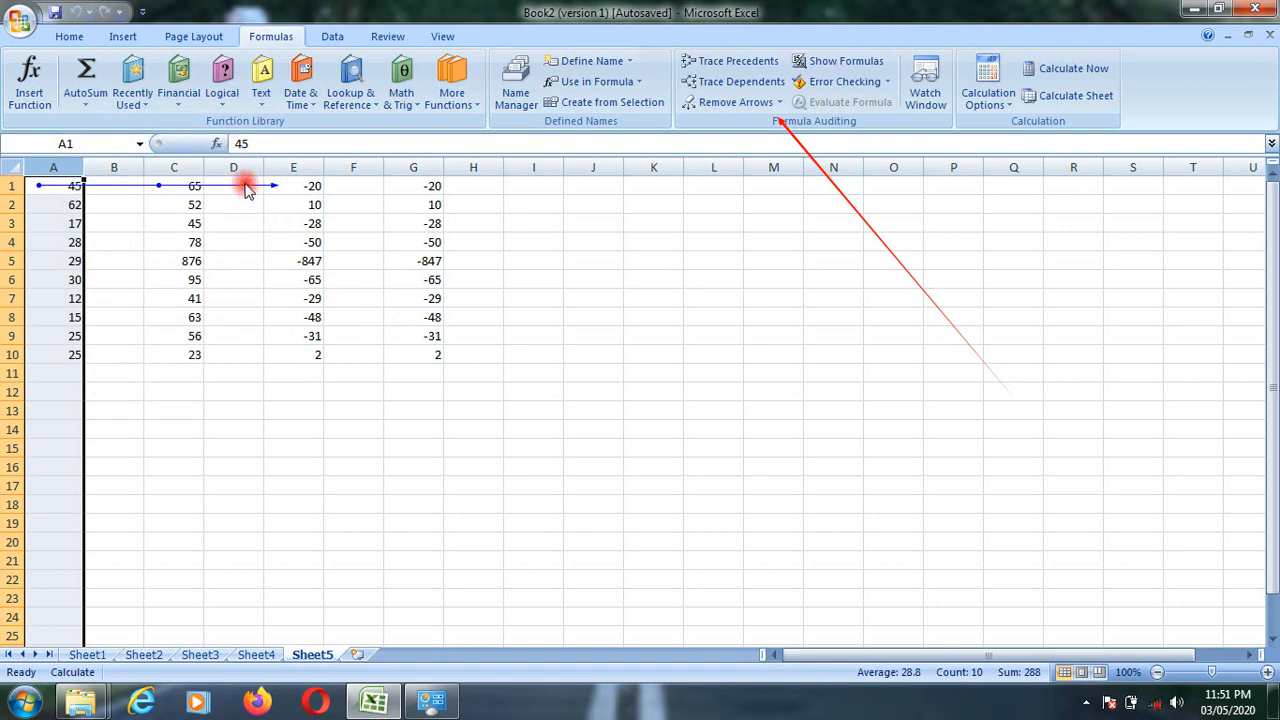
click(732, 102)
click(590, 370)
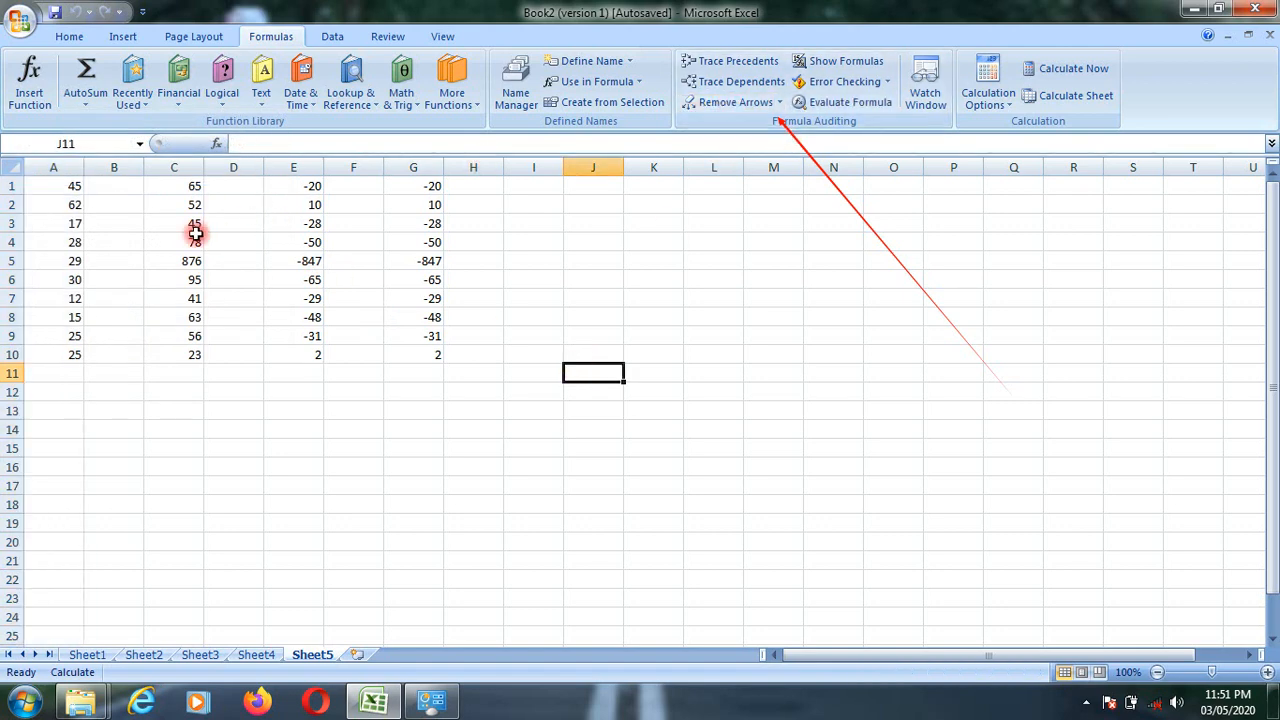
Step: Insert a blank column before column A and enter 45 in each of the cells A1 through A9
right_click(55, 167)
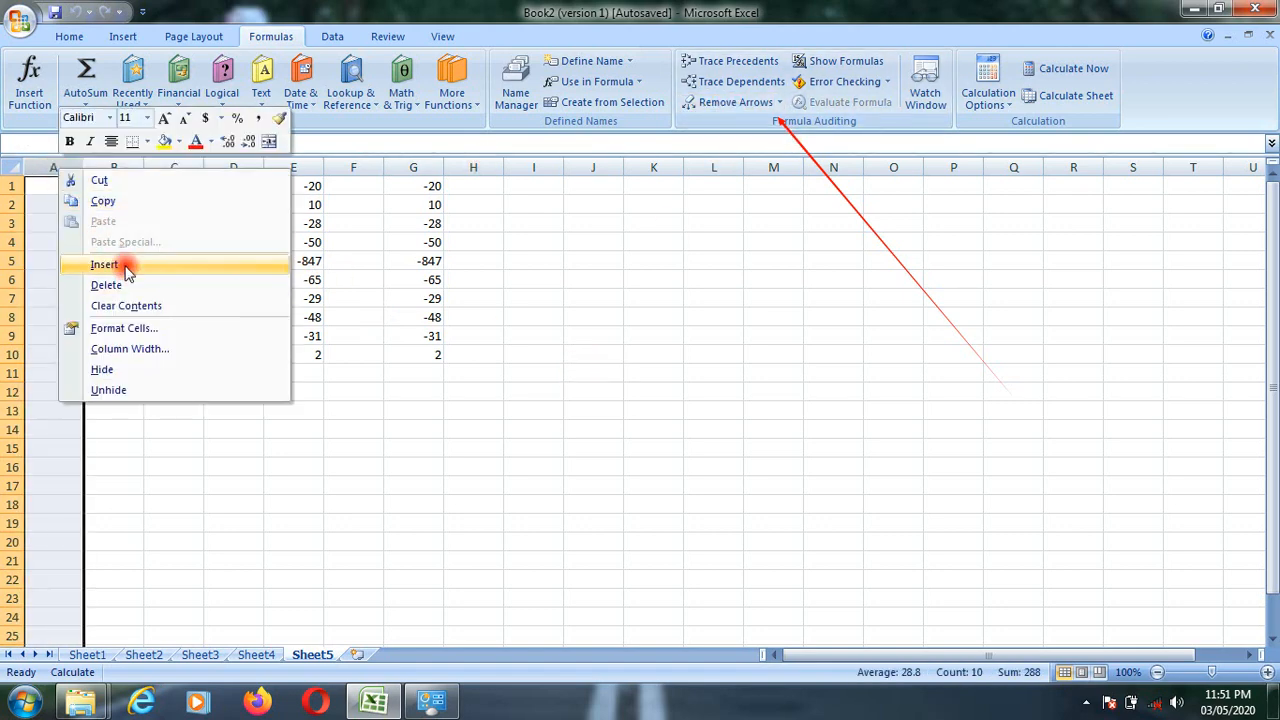
click(124, 262)
click(63, 190)
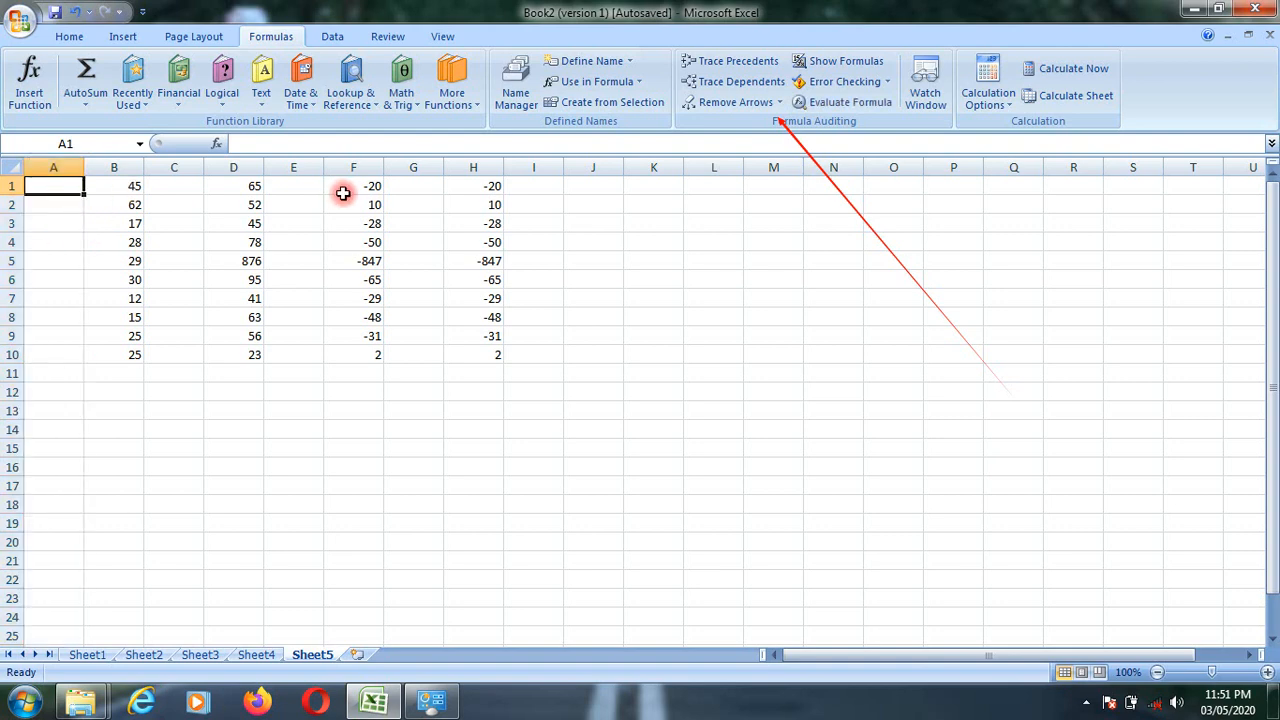
text(45)
key(Return)
text(45)
key(Return)
text(45)
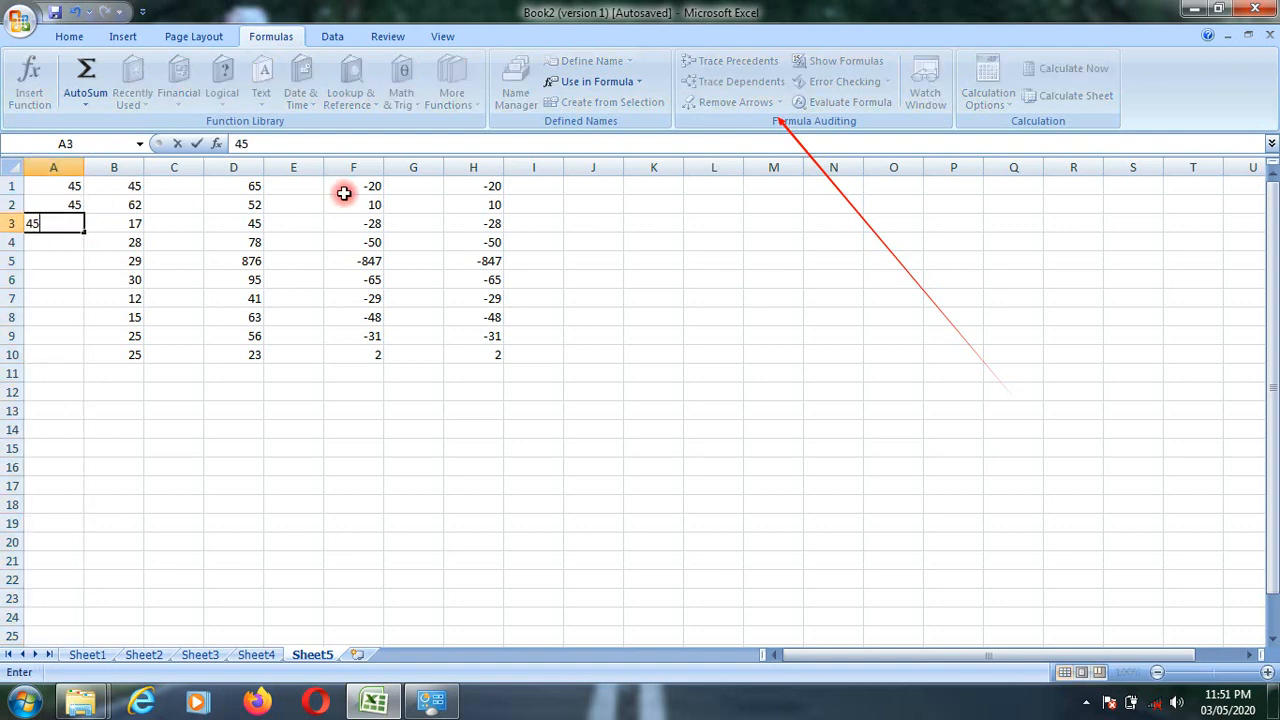
key(Return)
text(45)
key(Return)
text(45)
key(Return)
text(45)
key(Return)
text(45)
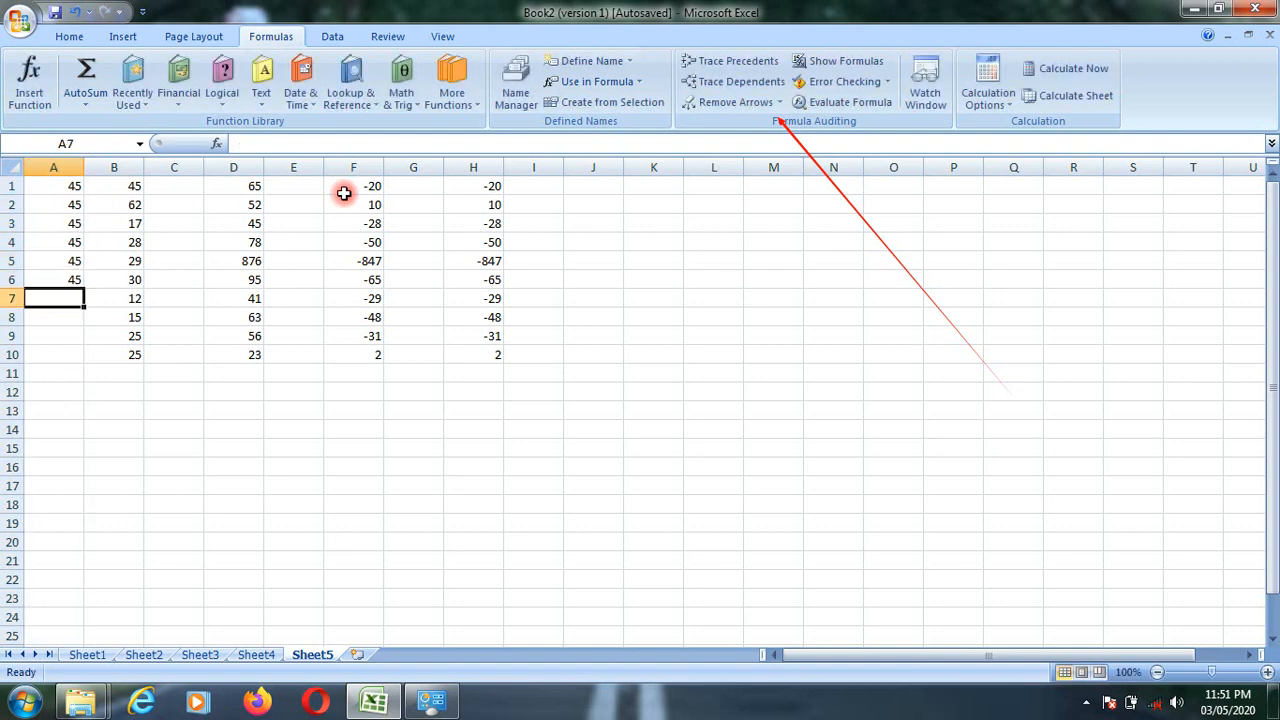
key(Return)
text(45)
key(Return)
text(45)
key(Return)
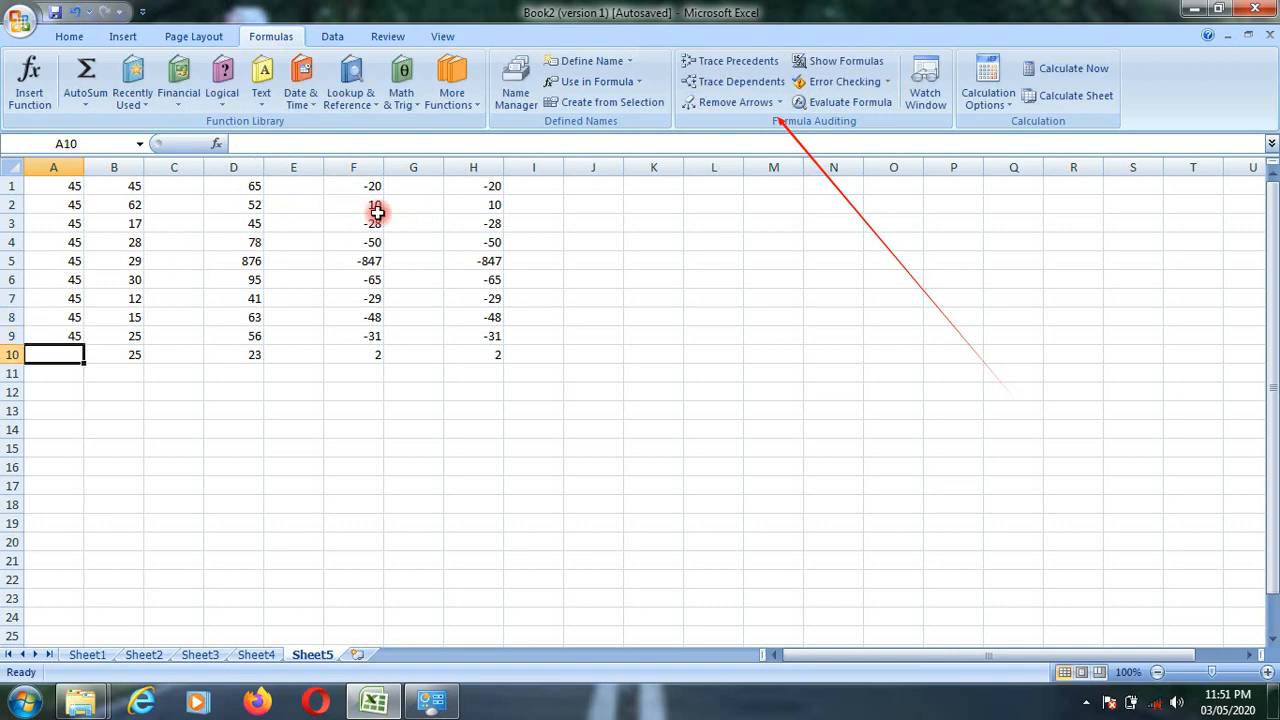
Step: Check the formula in cell F1 against the new column A values and trace its precedents
click(351, 186)
click(300, 143)
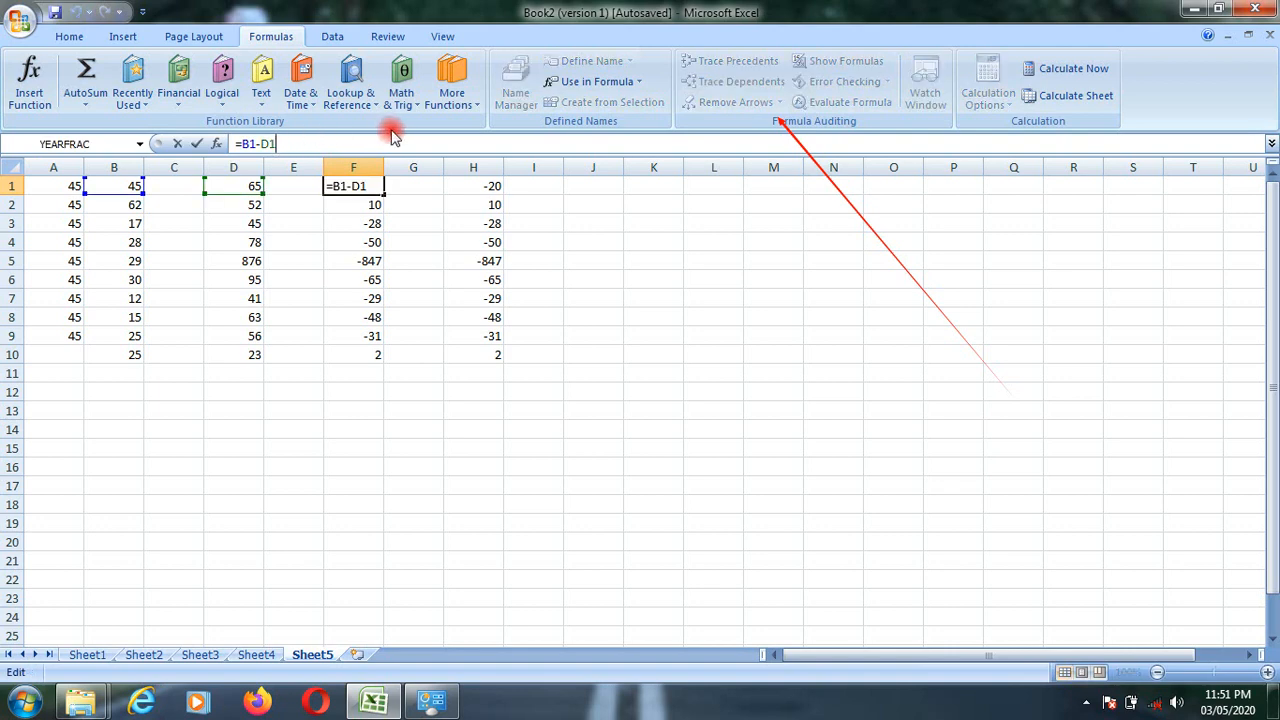
key(Escape)
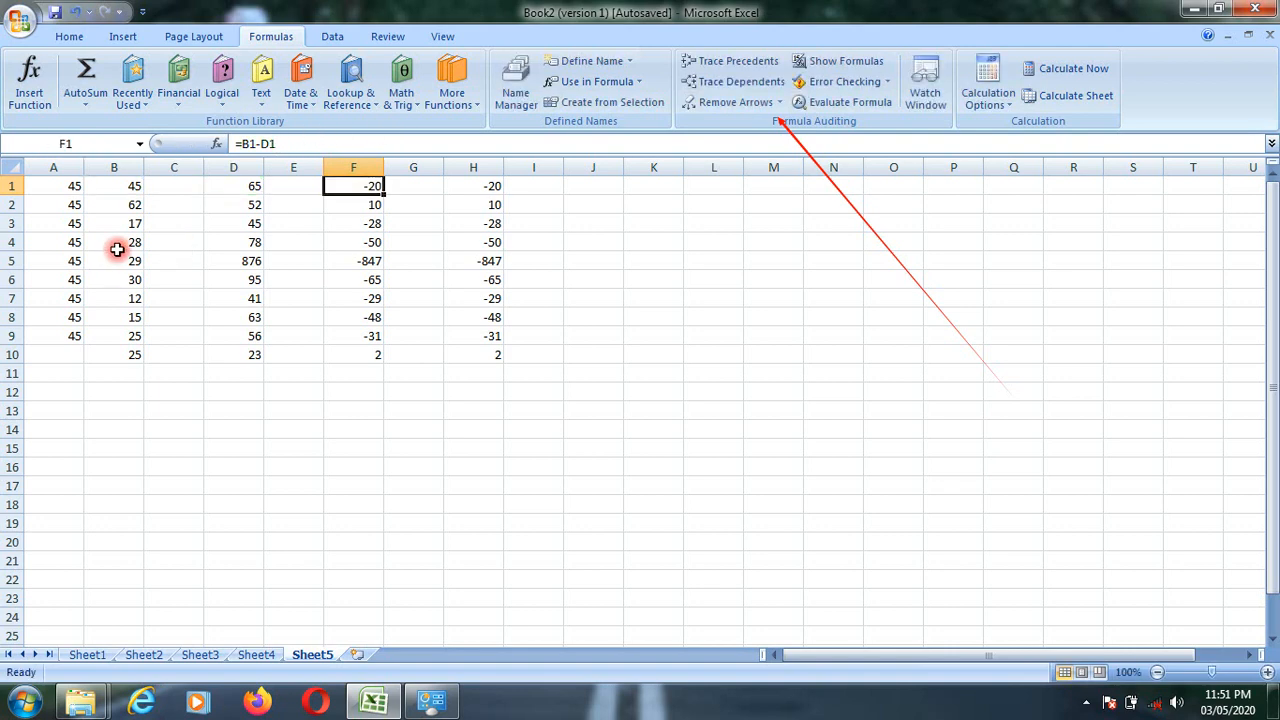
drag(60, 188, 57, 357)
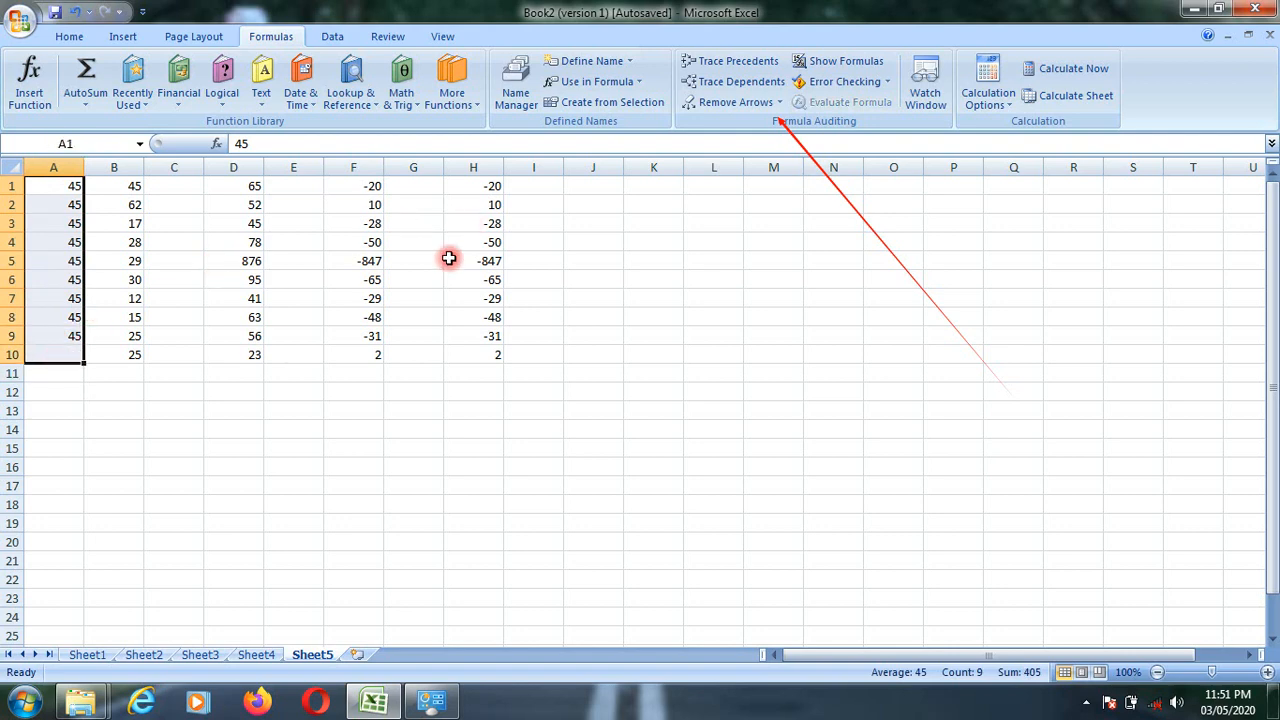
click(370, 188)
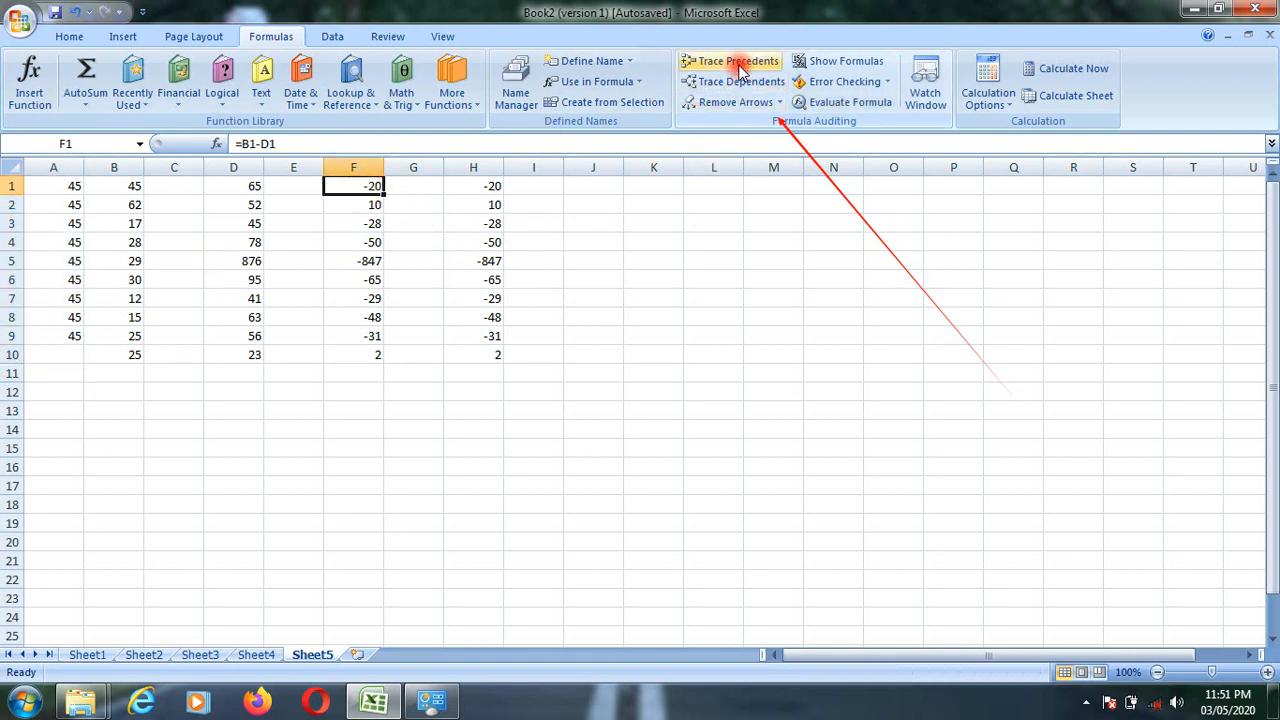
Step: Try to trace the dependents of cell A1
click(60, 186)
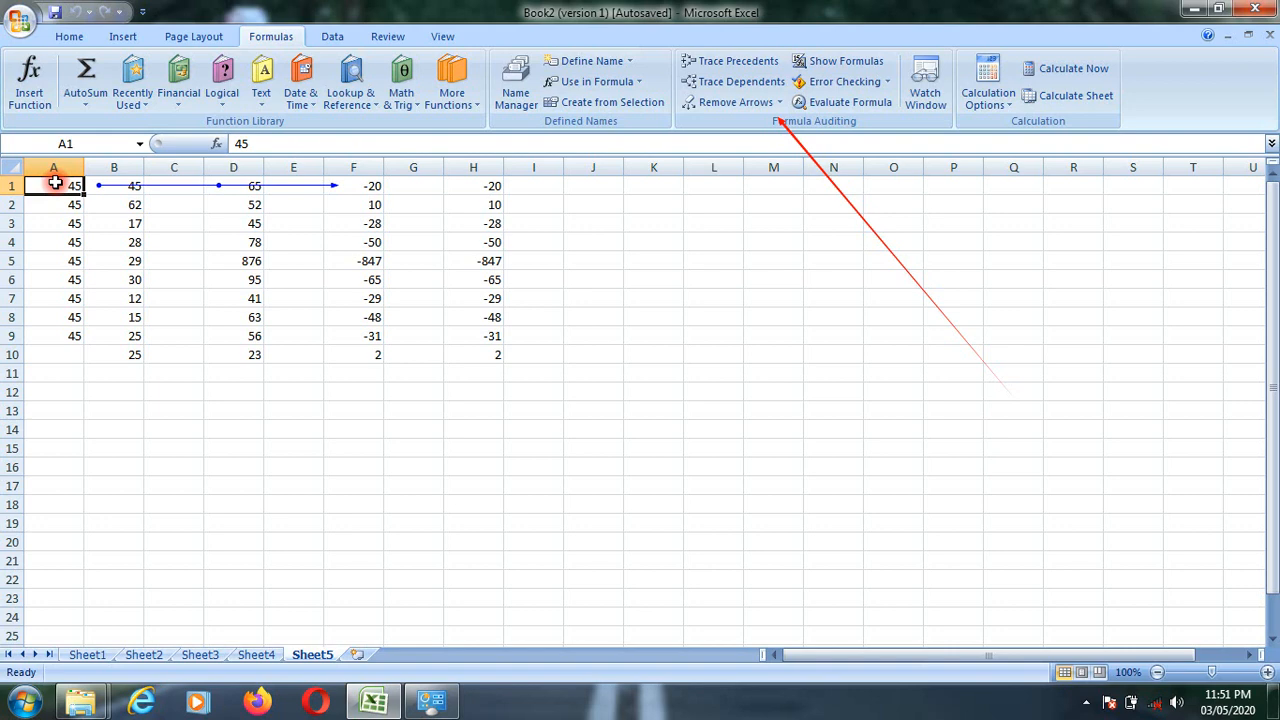
click(735, 86)
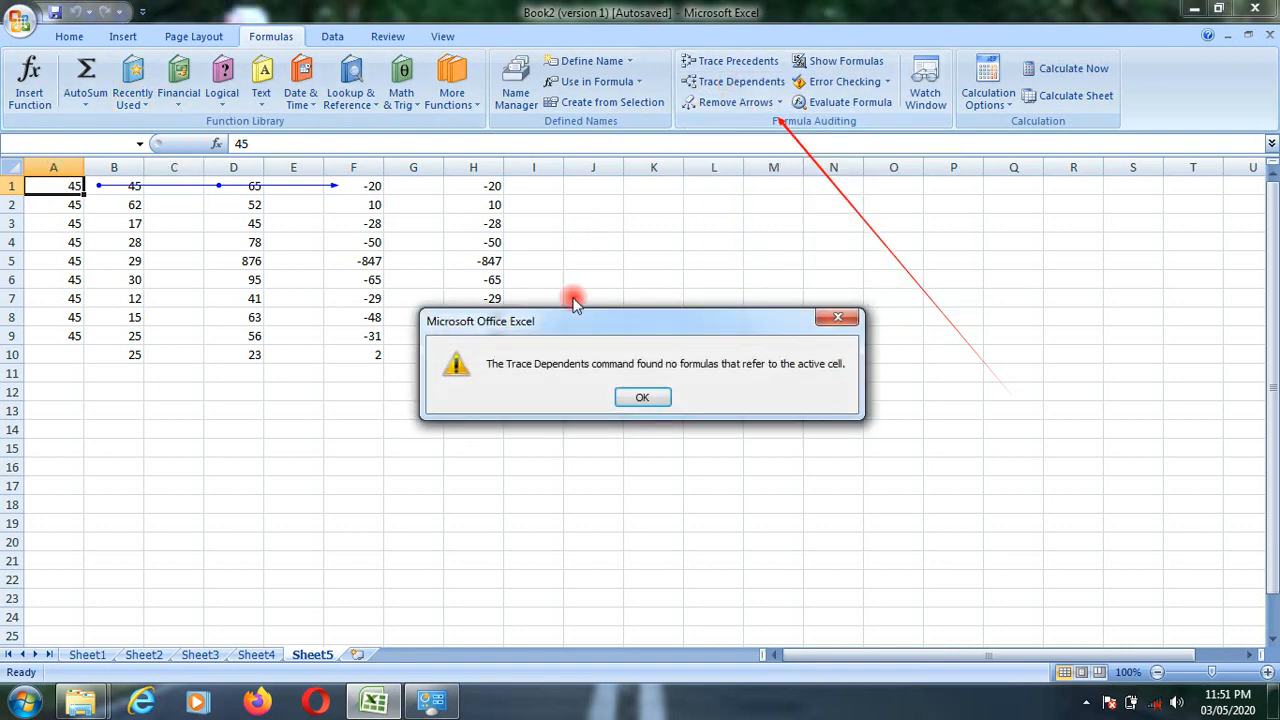
click(643, 397)
Step: Trace the dependents of cell D2 and compare them with the formula in cell F1
click(222, 207)
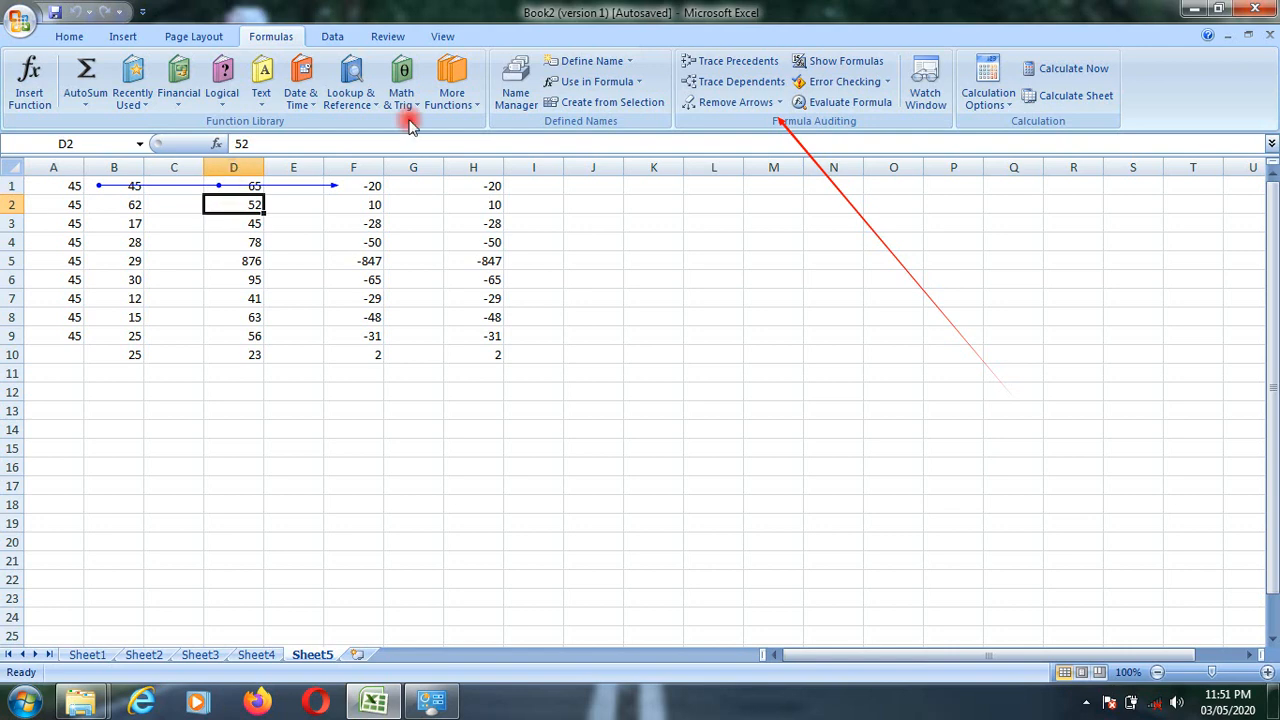
click(726, 81)
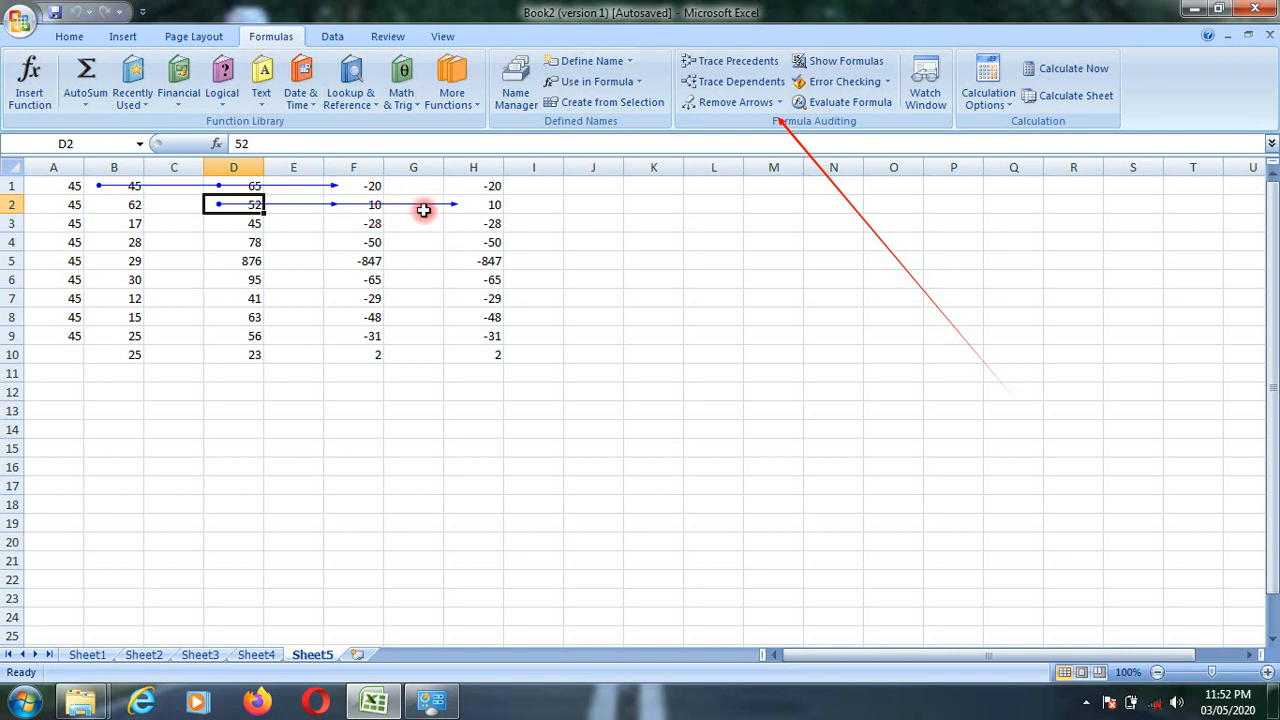
click(366, 185)
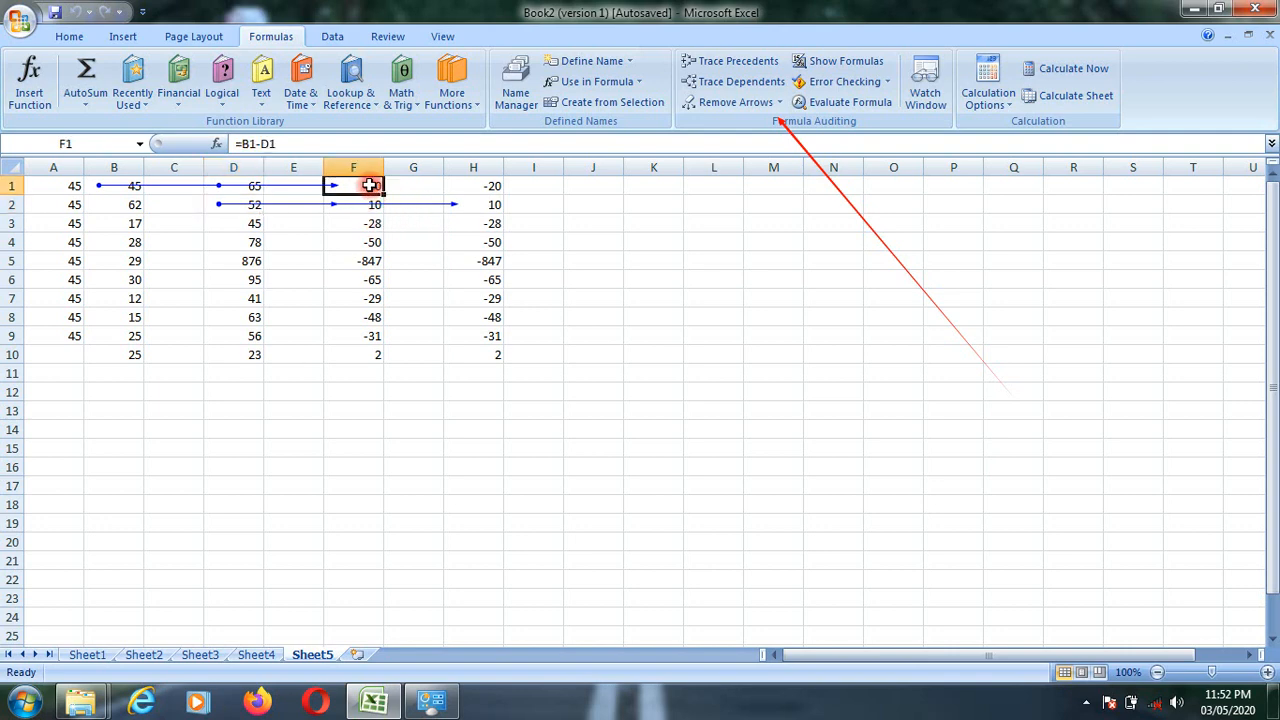
click(244, 212)
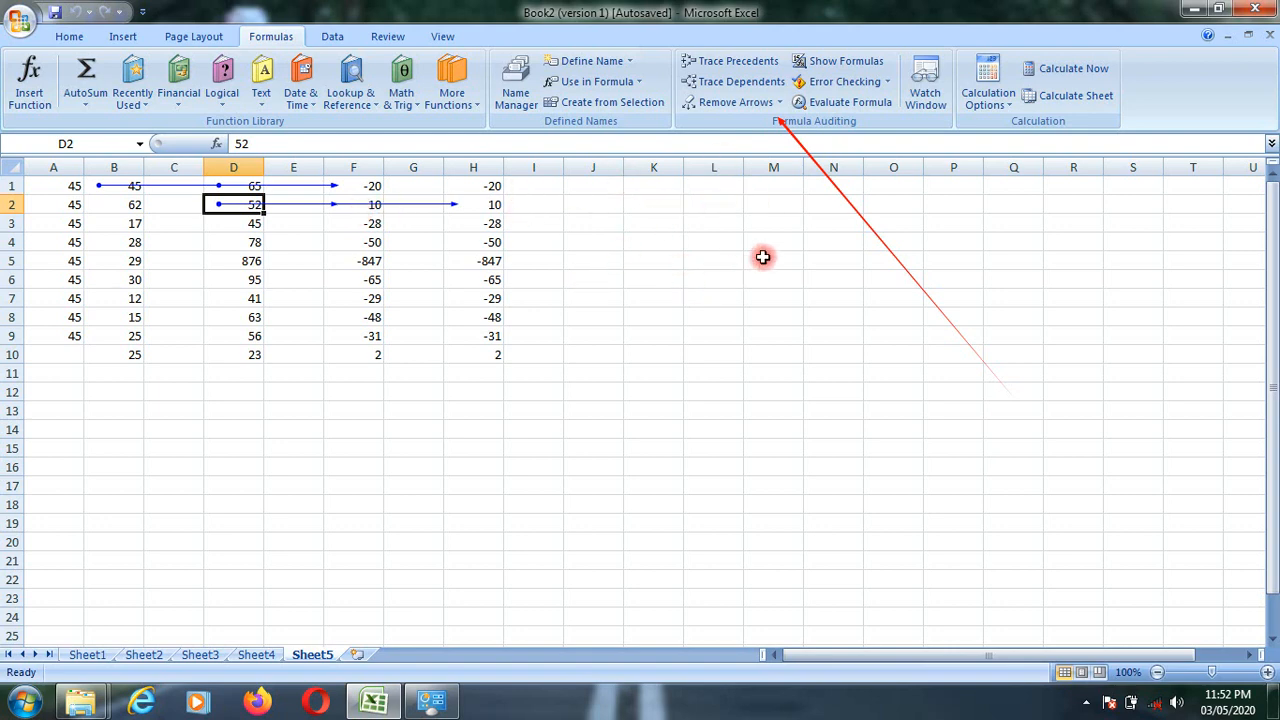
Step: Remove all precedent and dependent arrows from the sheet
click(735, 102)
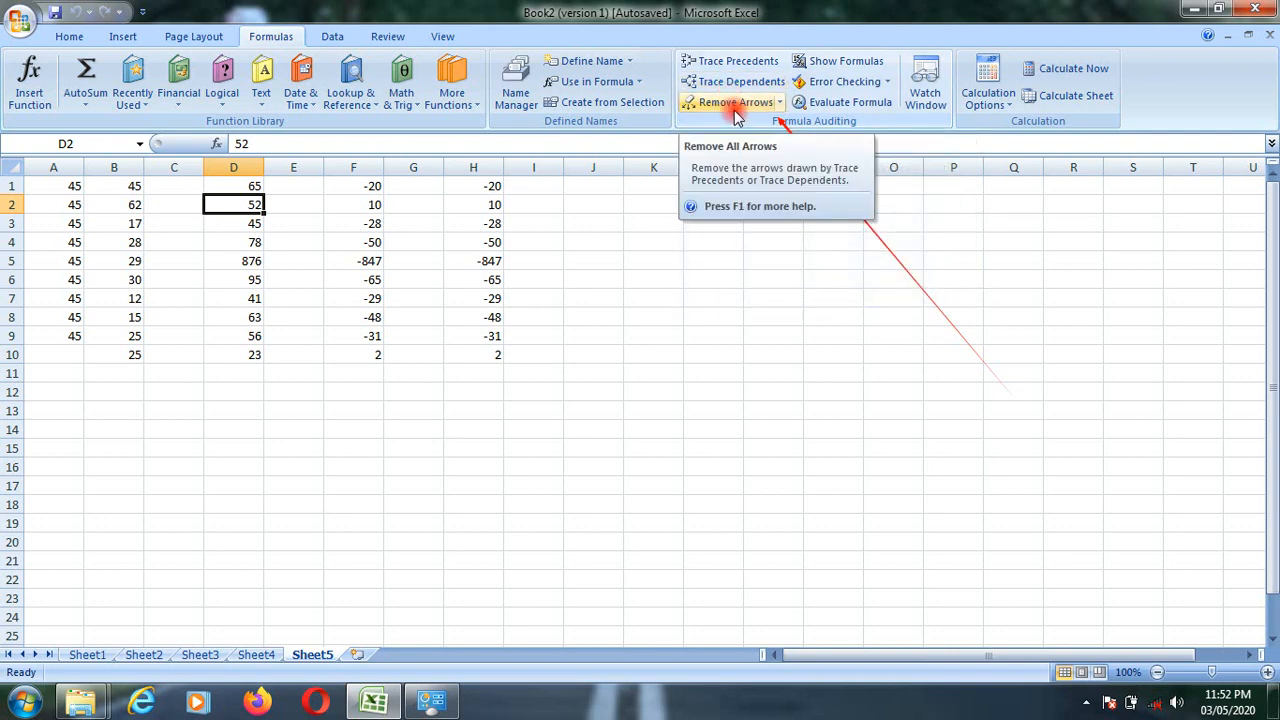
click(1211, 689)
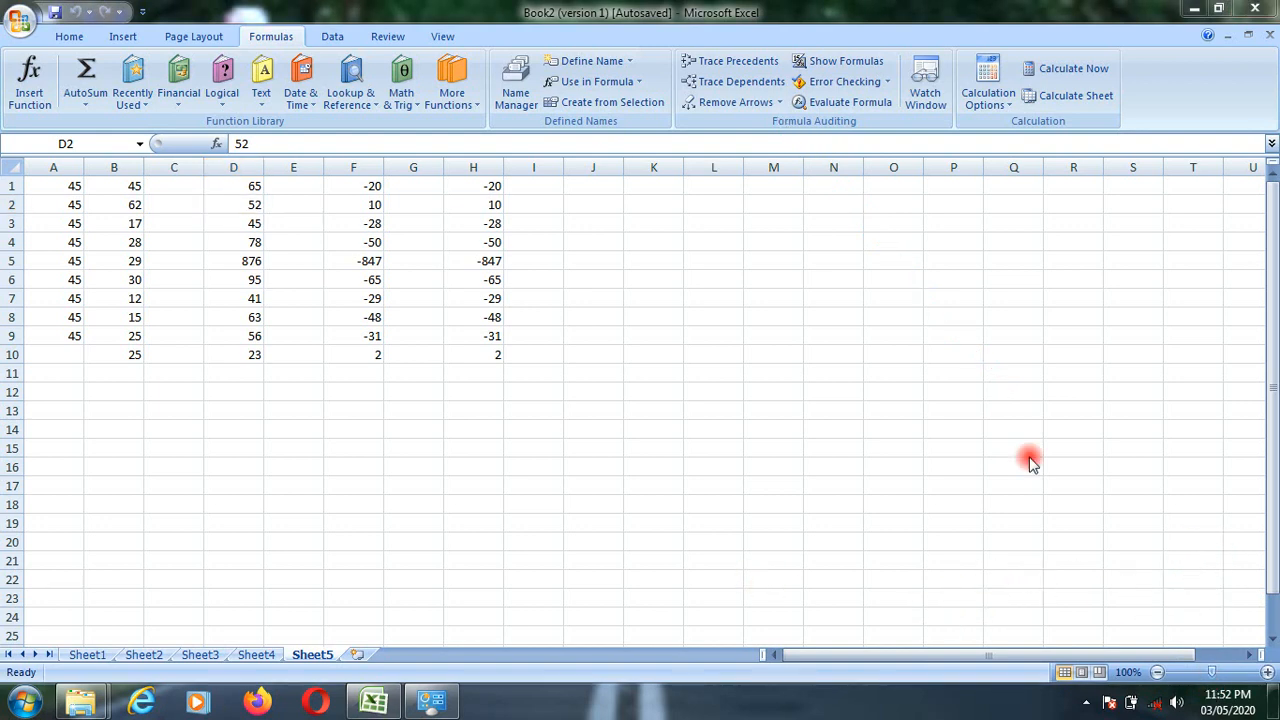
click(868, 340)
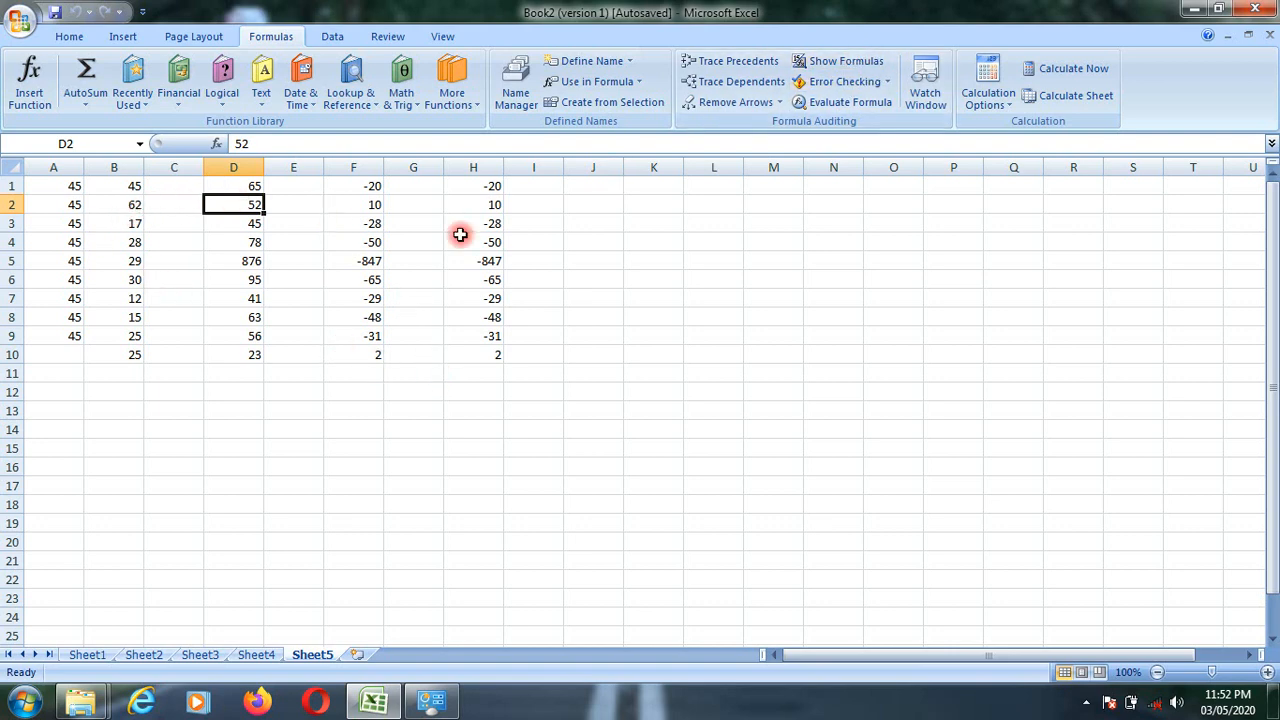
Step: Show formulas instead of results in the sheet and examine columns F and H with the source values in columns B and D
click(826, 61)
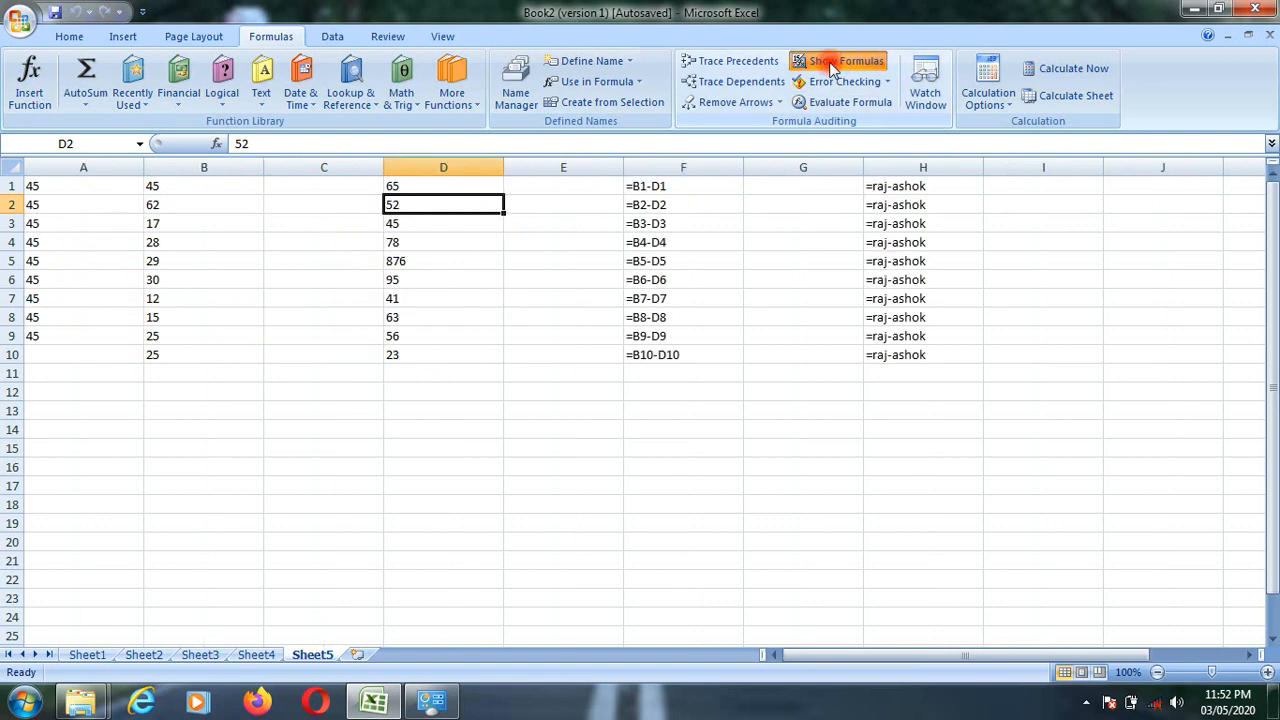
click(676, 428)
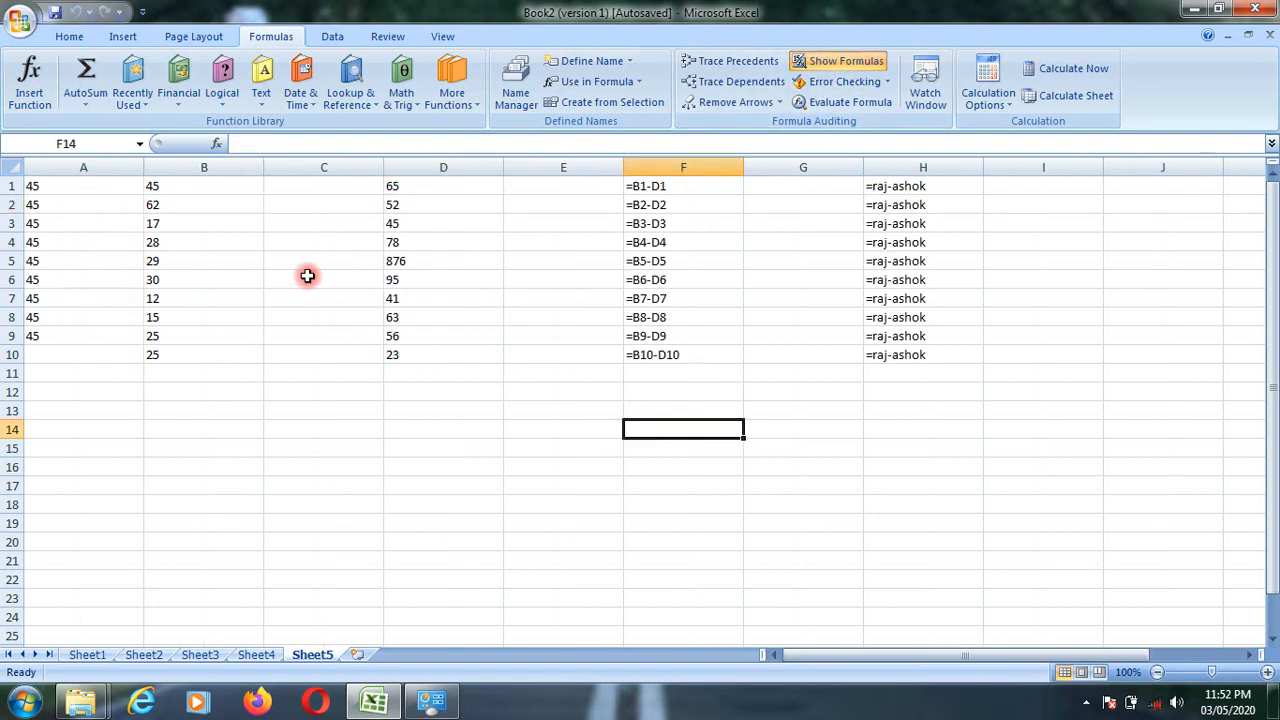
click(694, 177)
click(903, 167)
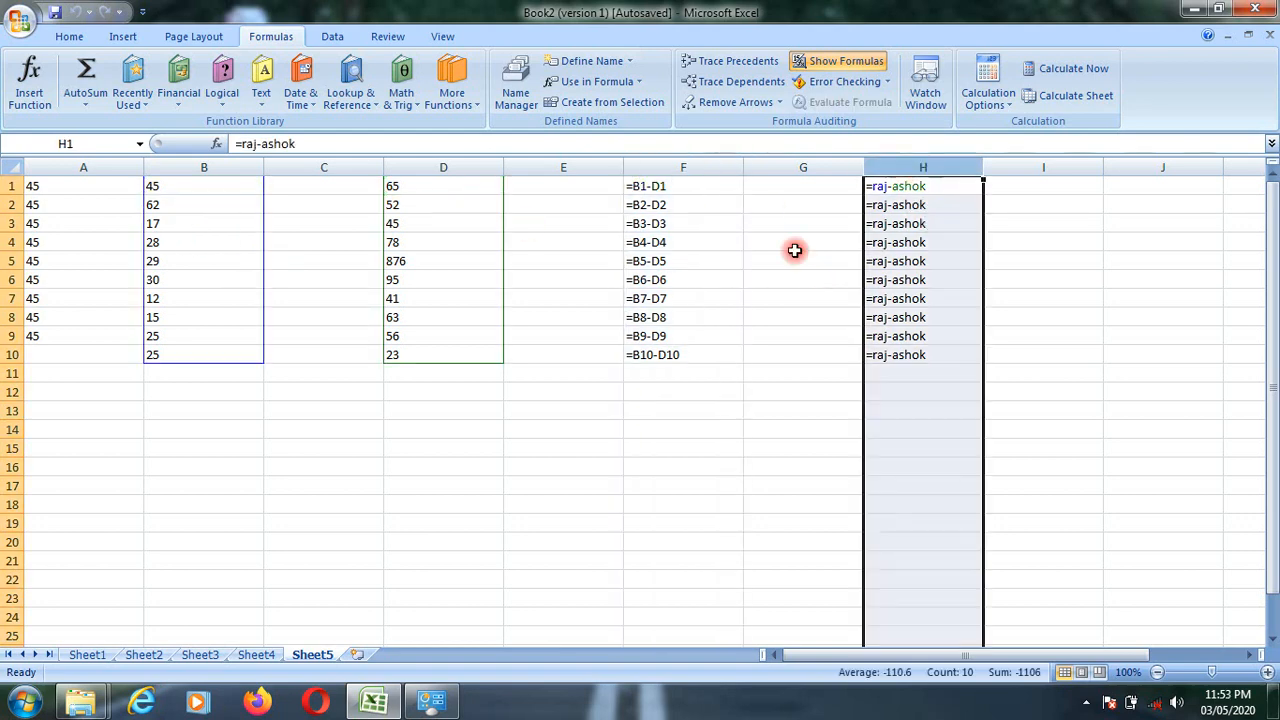
drag(414, 189, 420, 363)
click(157, 186)
click(172, 386)
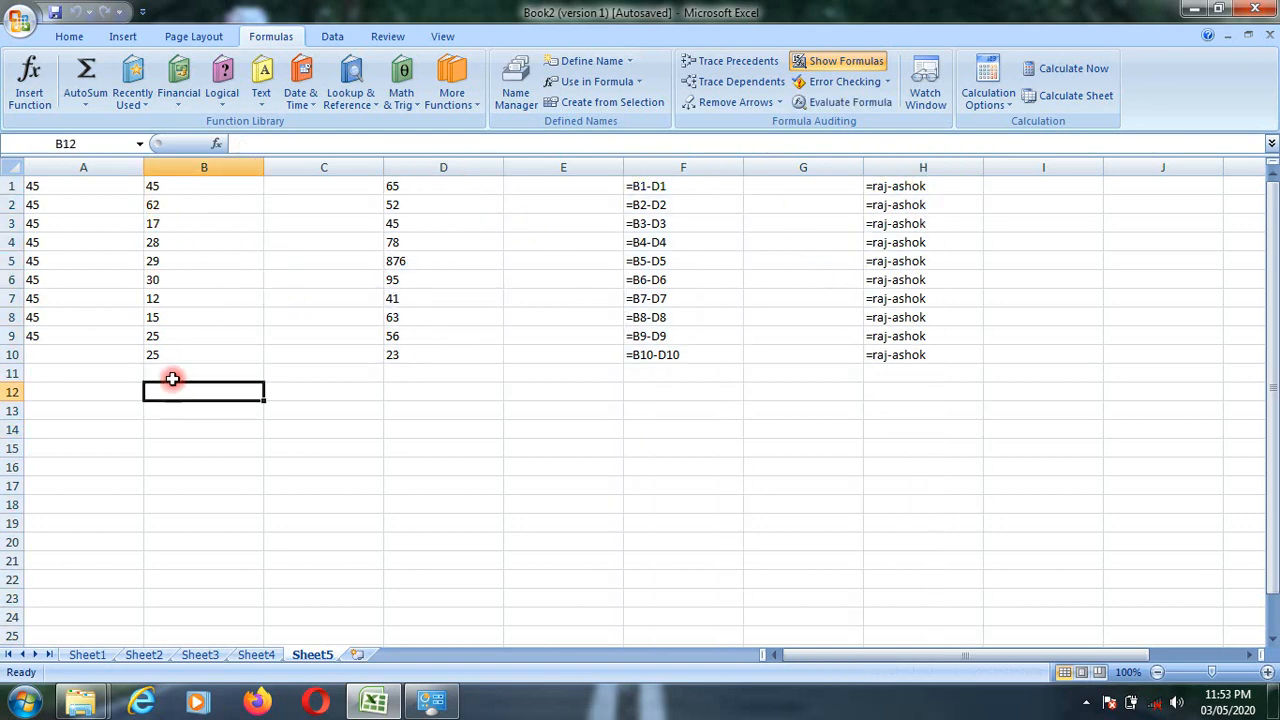
click(44, 238)
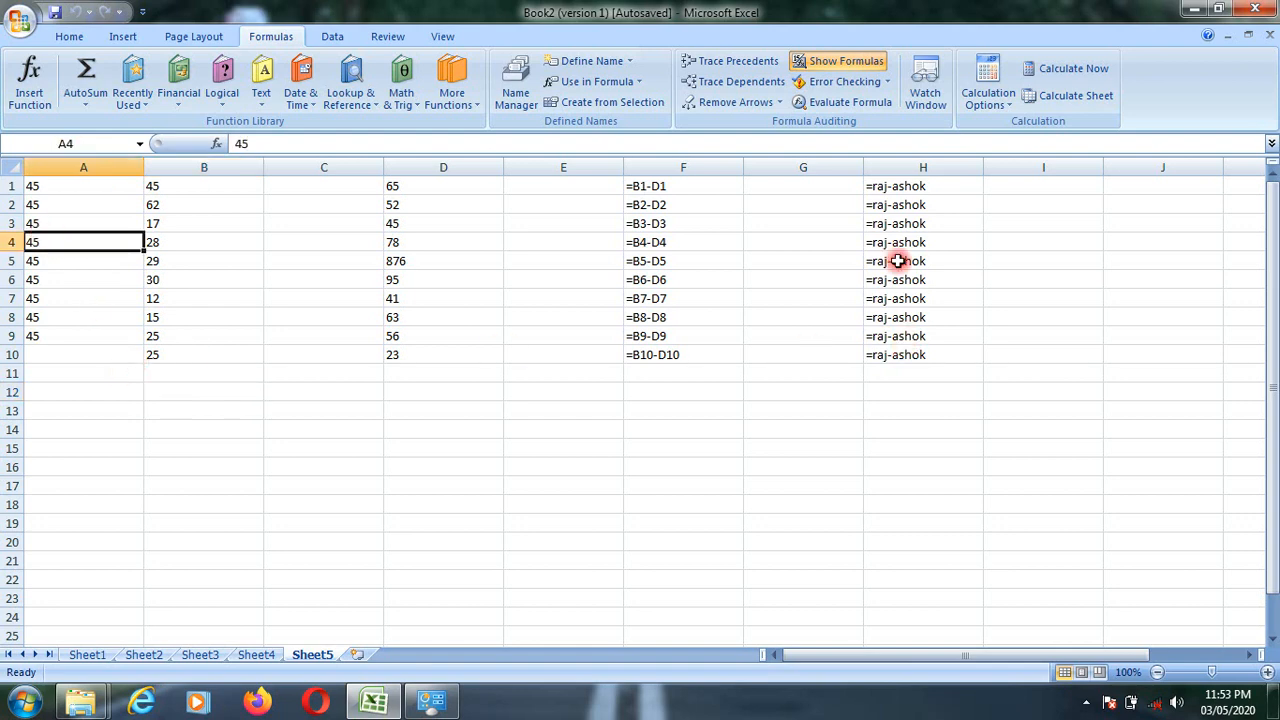
Step: Run error checking on the sheet and switch the cells back to showing results
click(846, 81)
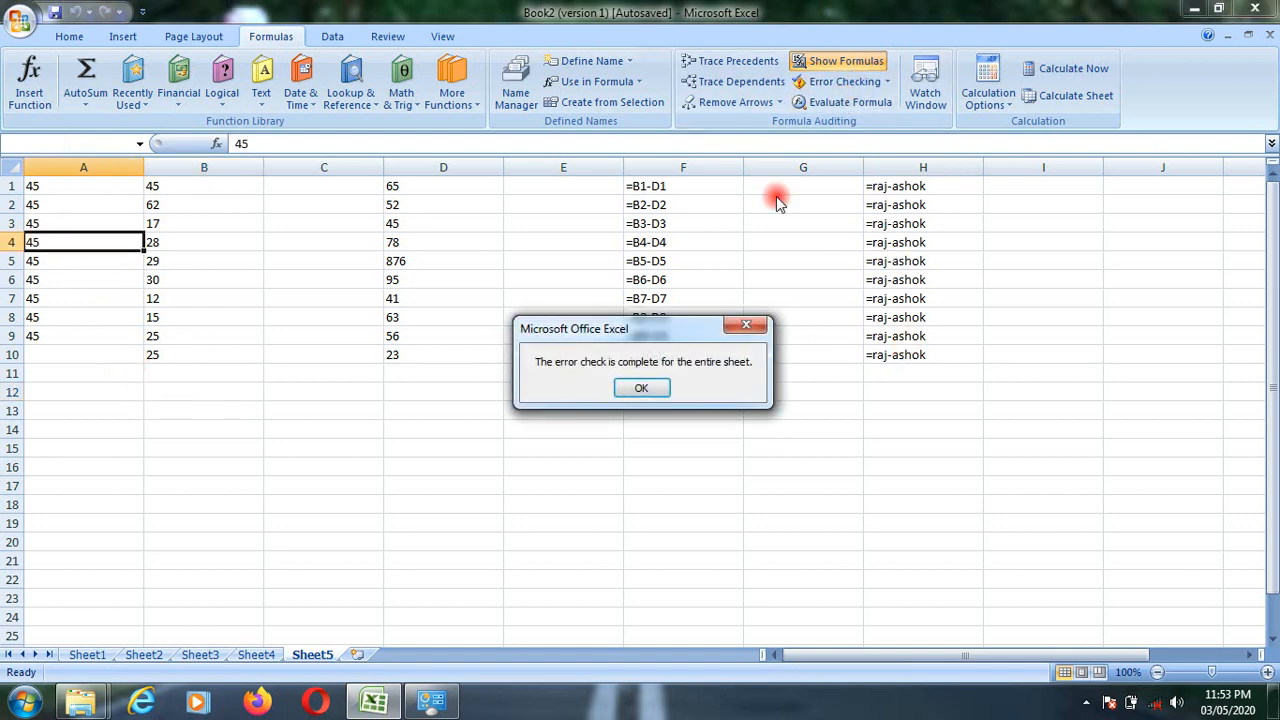
click(641, 388)
click(830, 55)
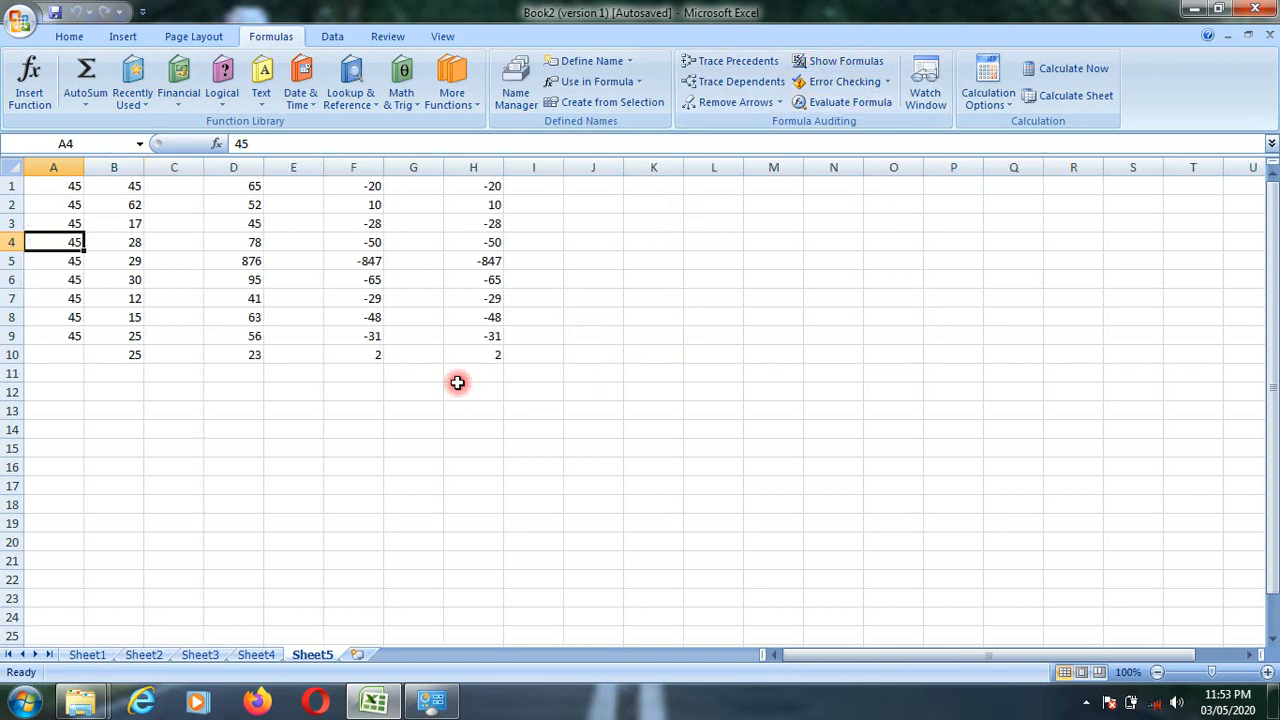
Step: Replace the number in cell D8 with the text f to cause an error in the dependent formulas
click(219, 317)
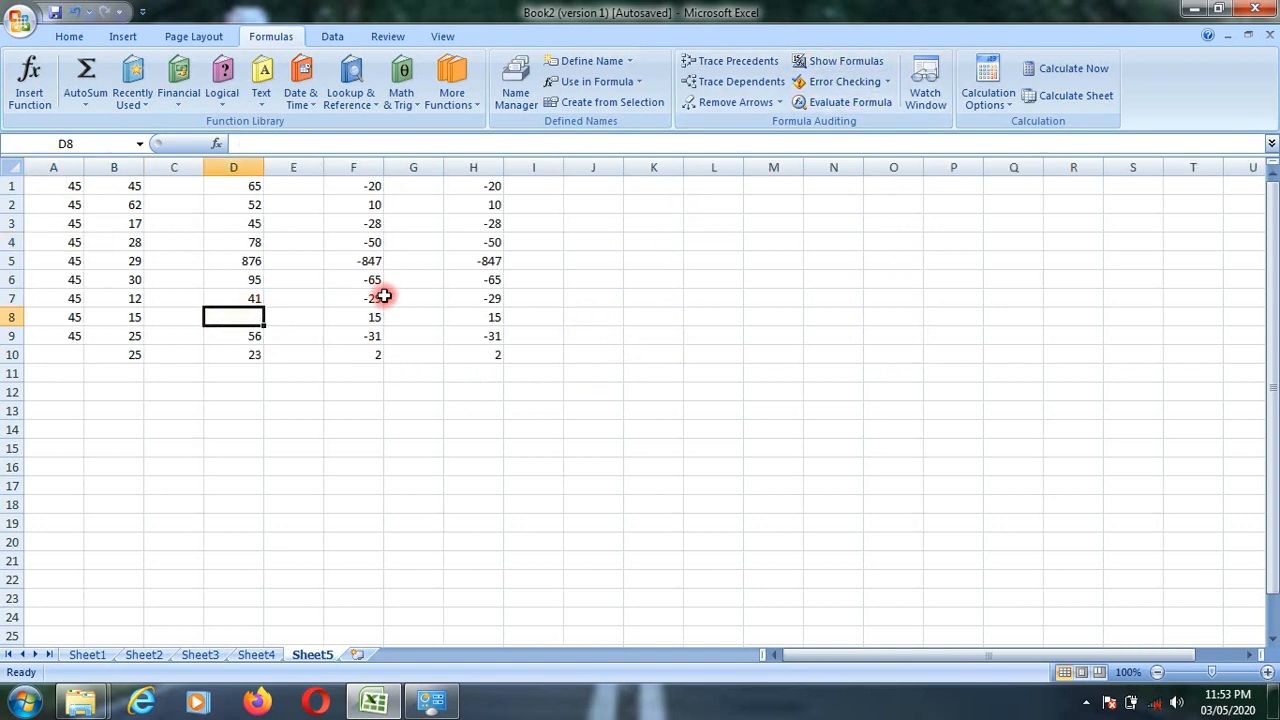
text(f)
key(Return)
key(Up)
key(Right)
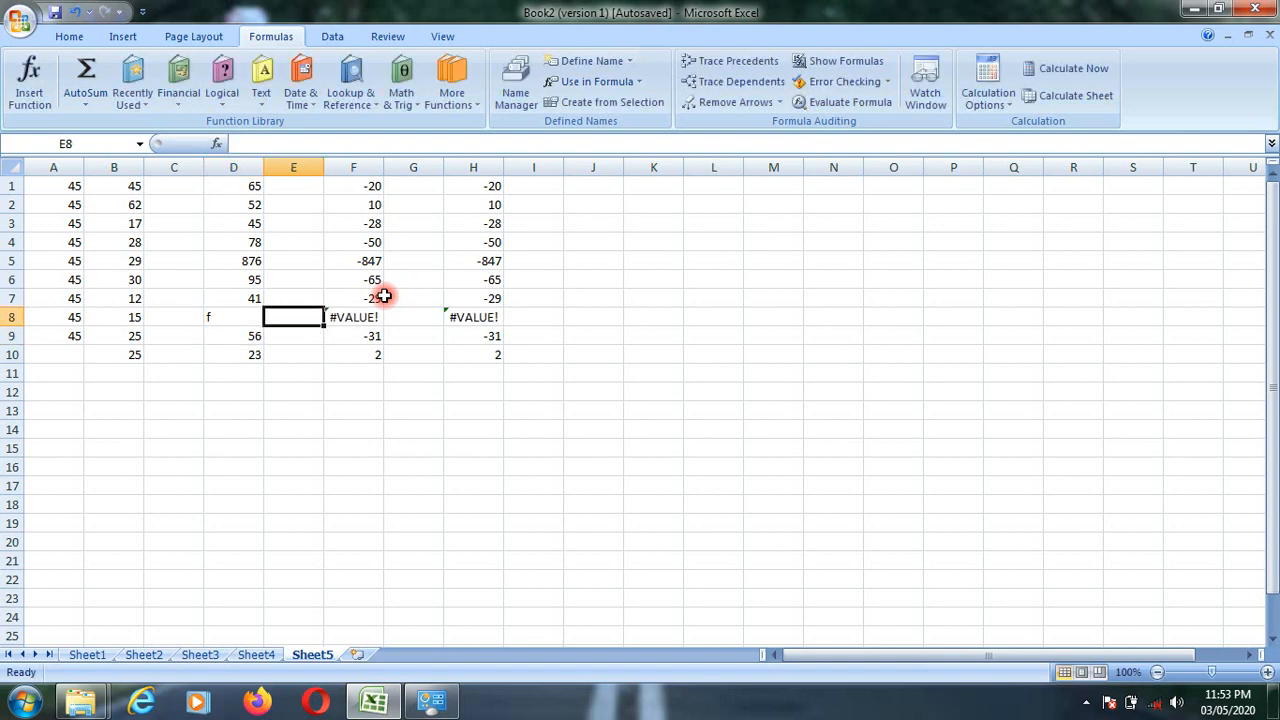
Step: Examine the formula cells F8 and H8 together with their source cell D8
key(Right)
key(Right)
key(Left)
key(Right)
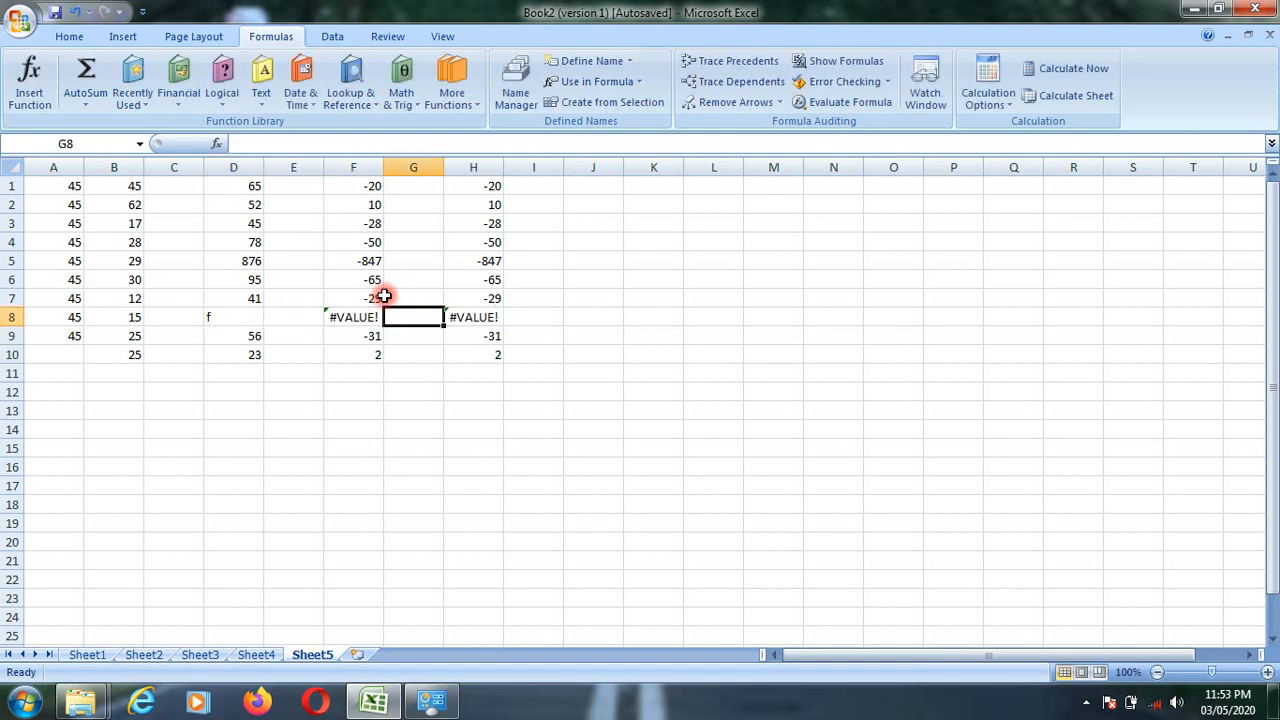
key(Right)
key(Left)
key(Left)
key(Left)
key(Left)
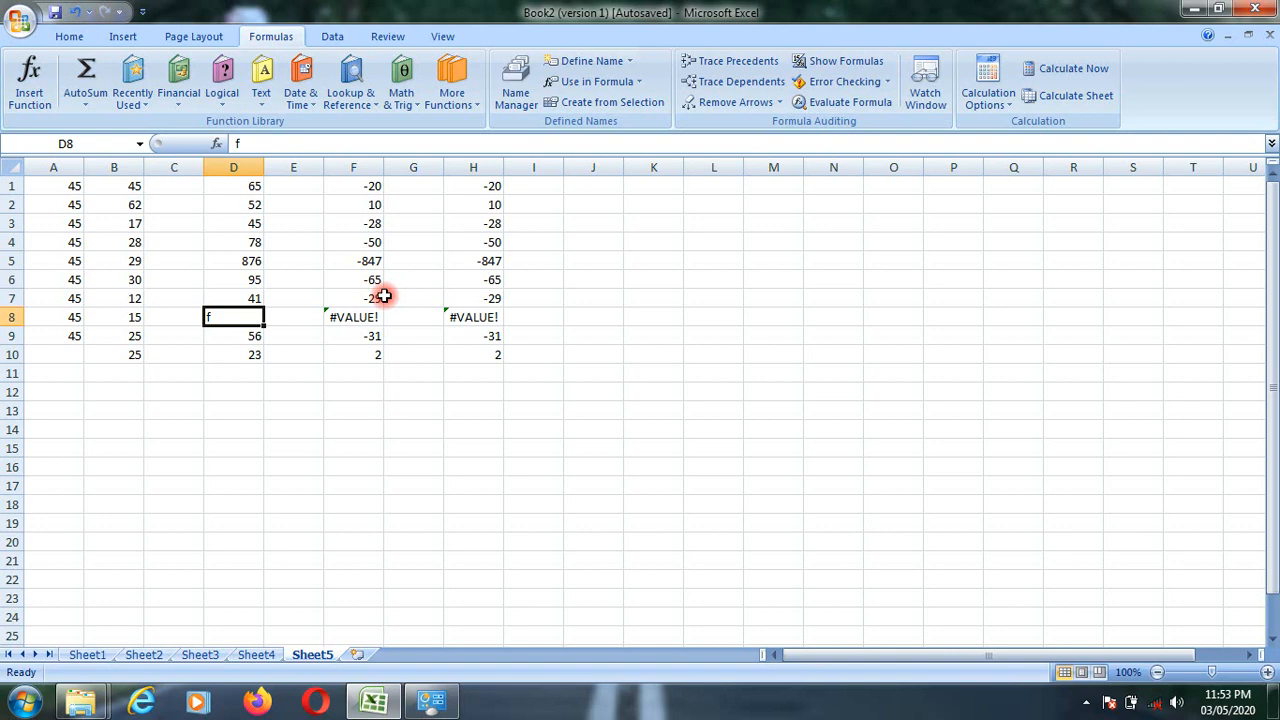
key(Right)
key(Right)
key(Right)
key(Right)
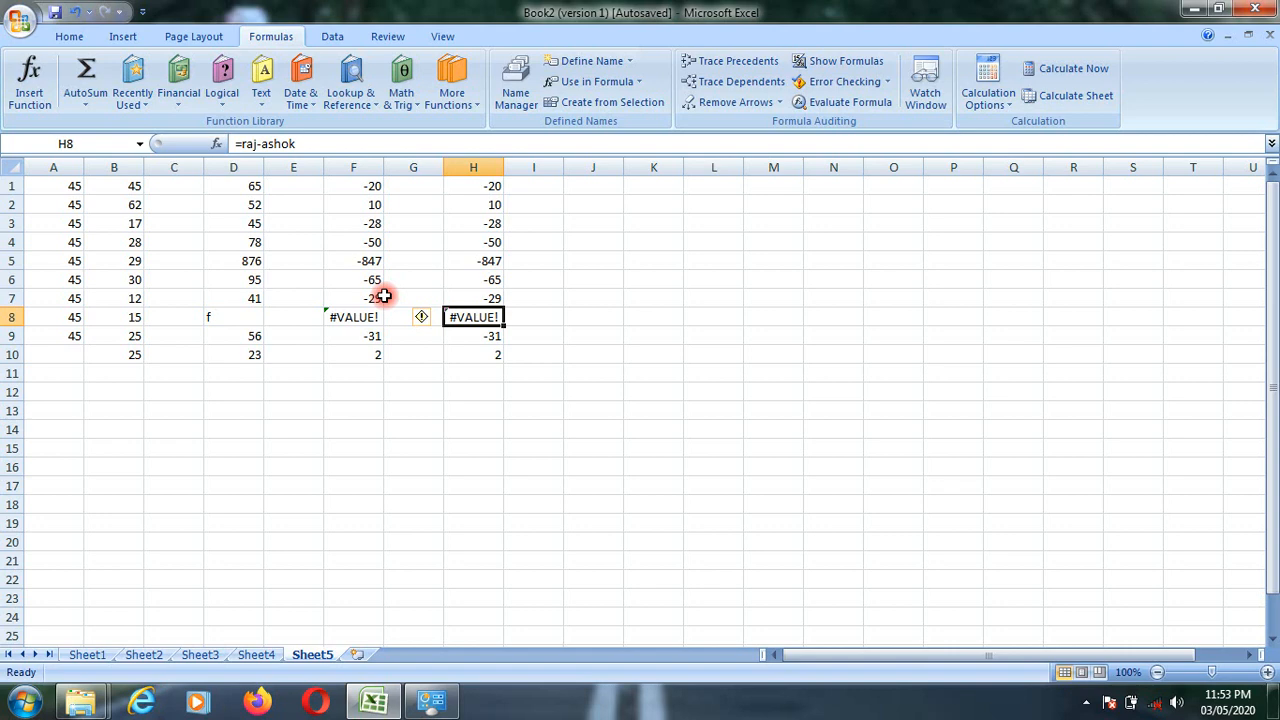
Step: Run error checking on cell H8 and step repeatedly through the calculation of its formula
click(848, 82)
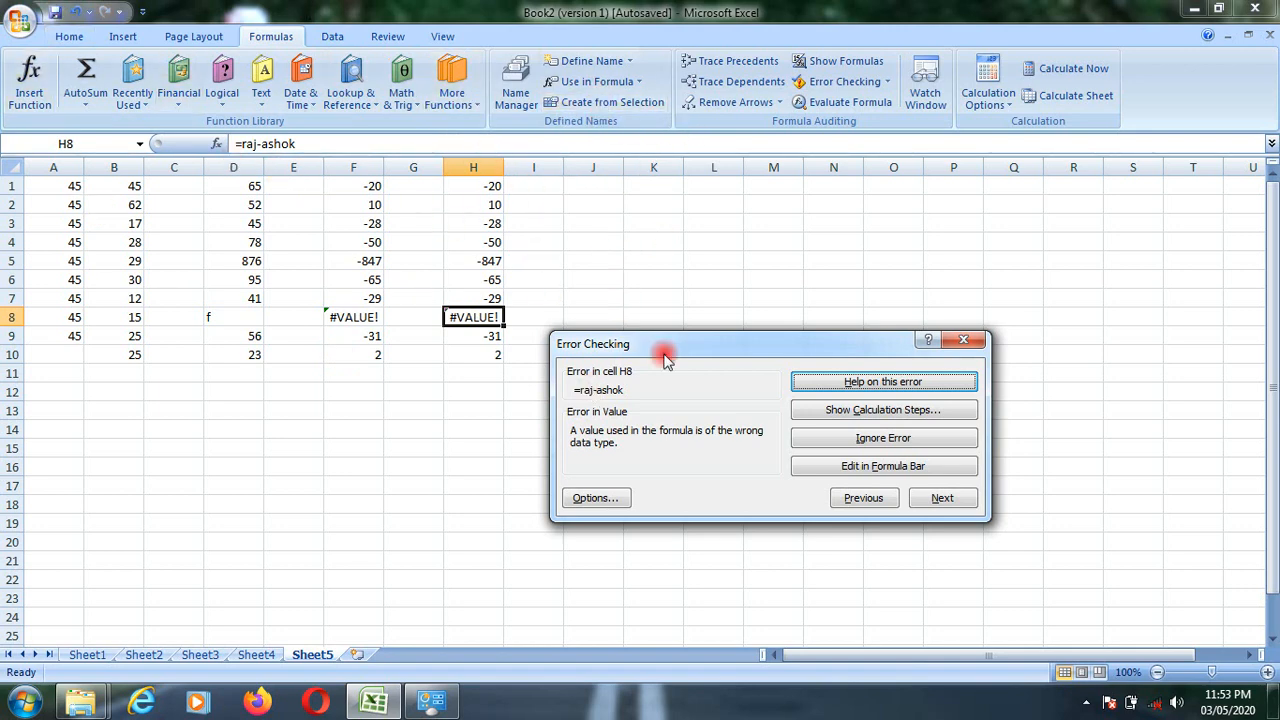
click(862, 411)
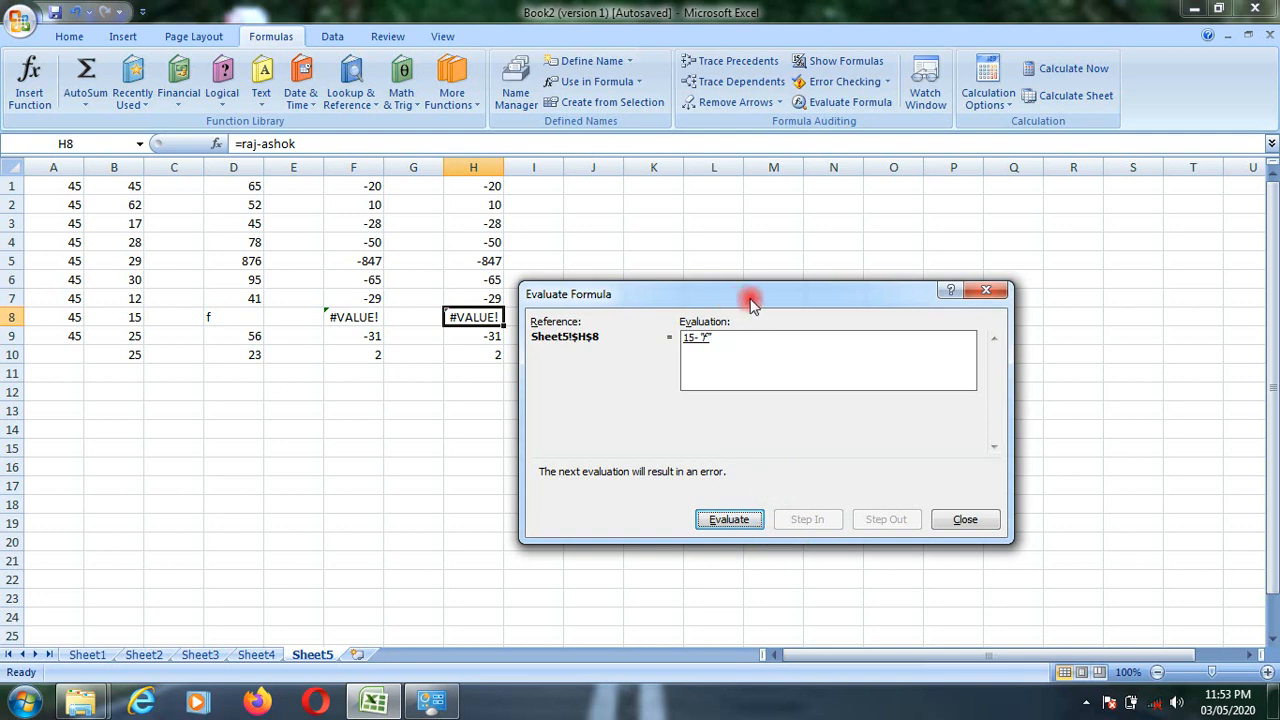
drag(750, 302, 838, 245)
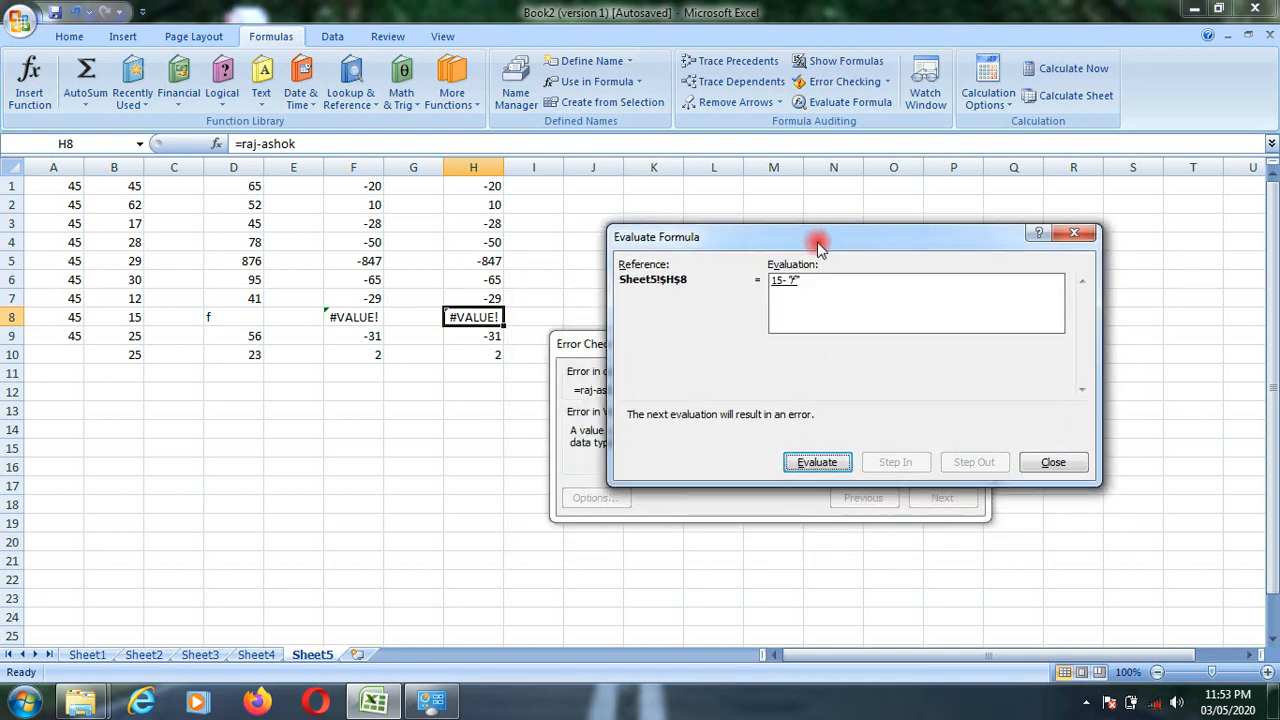
click(817, 462)
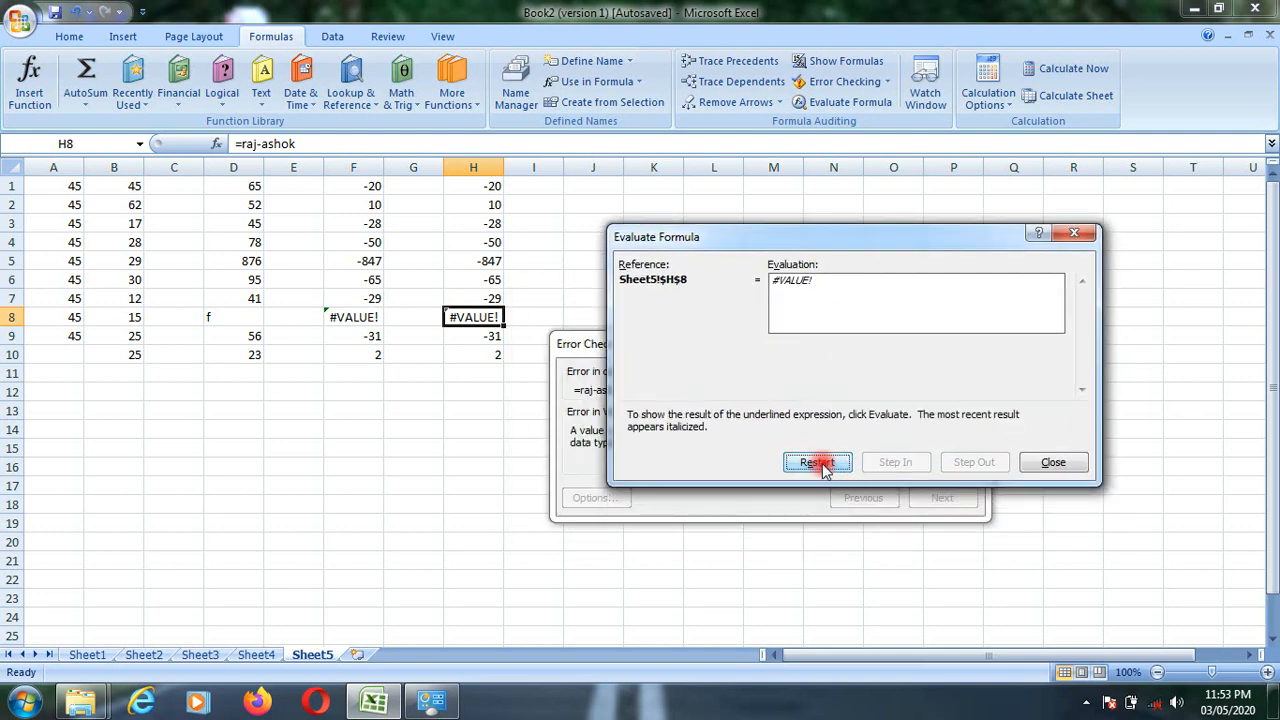
click(817, 462)
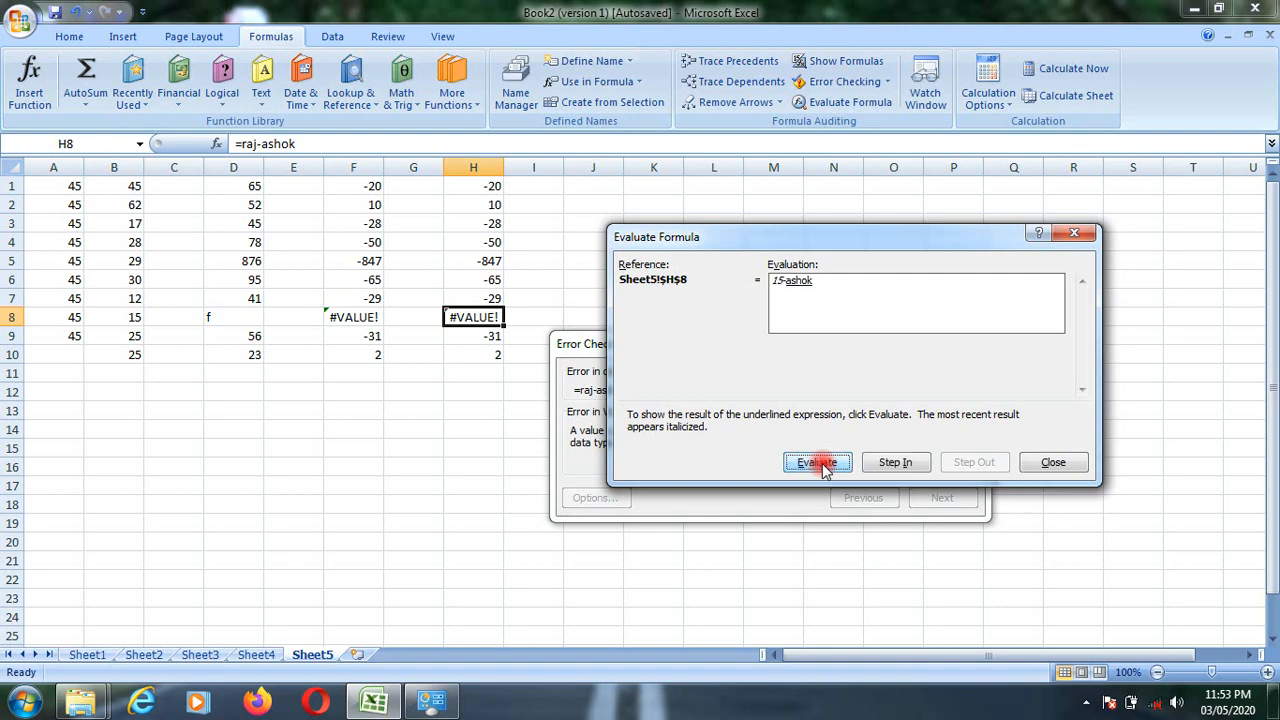
click(817, 462)
click(817, 462)
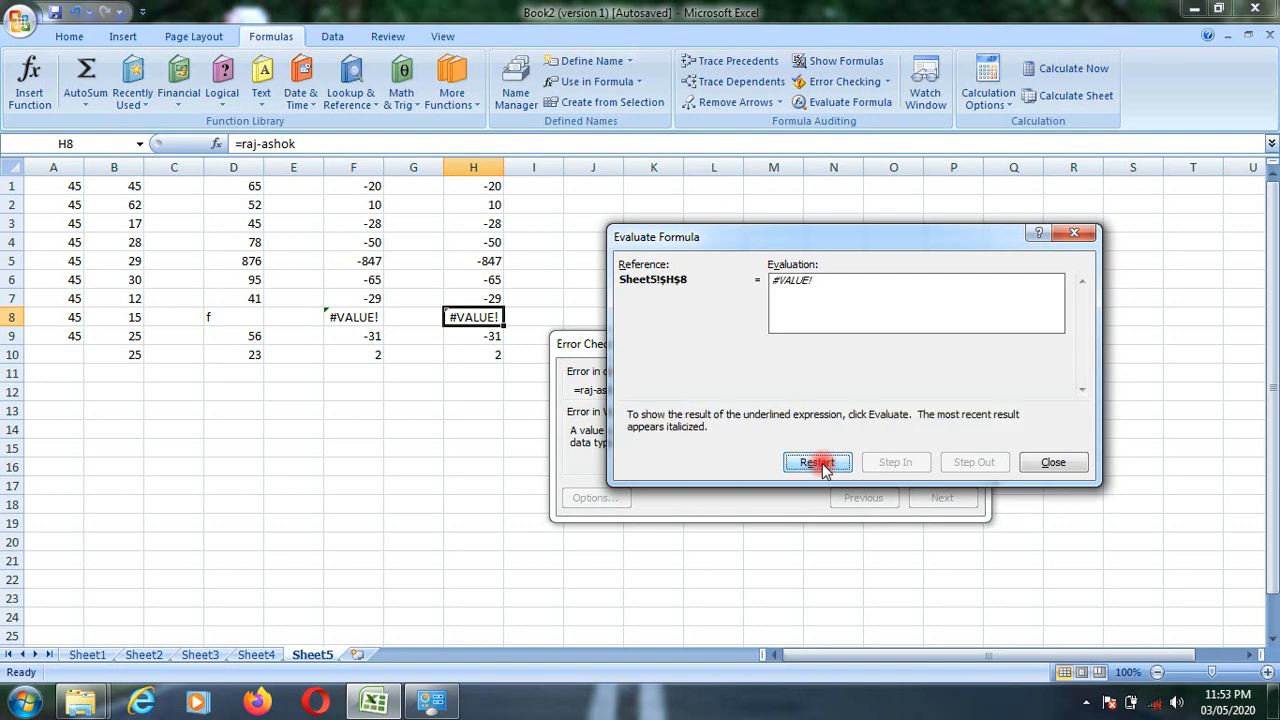
click(817, 462)
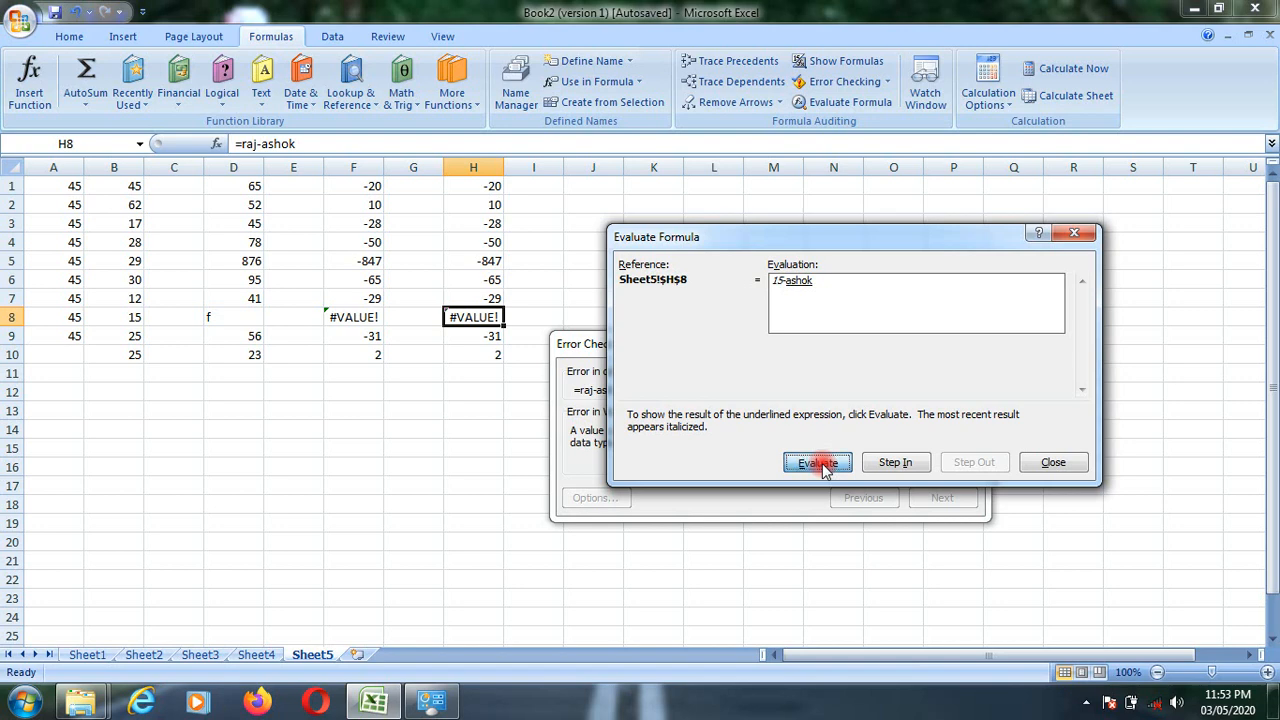
click(817, 462)
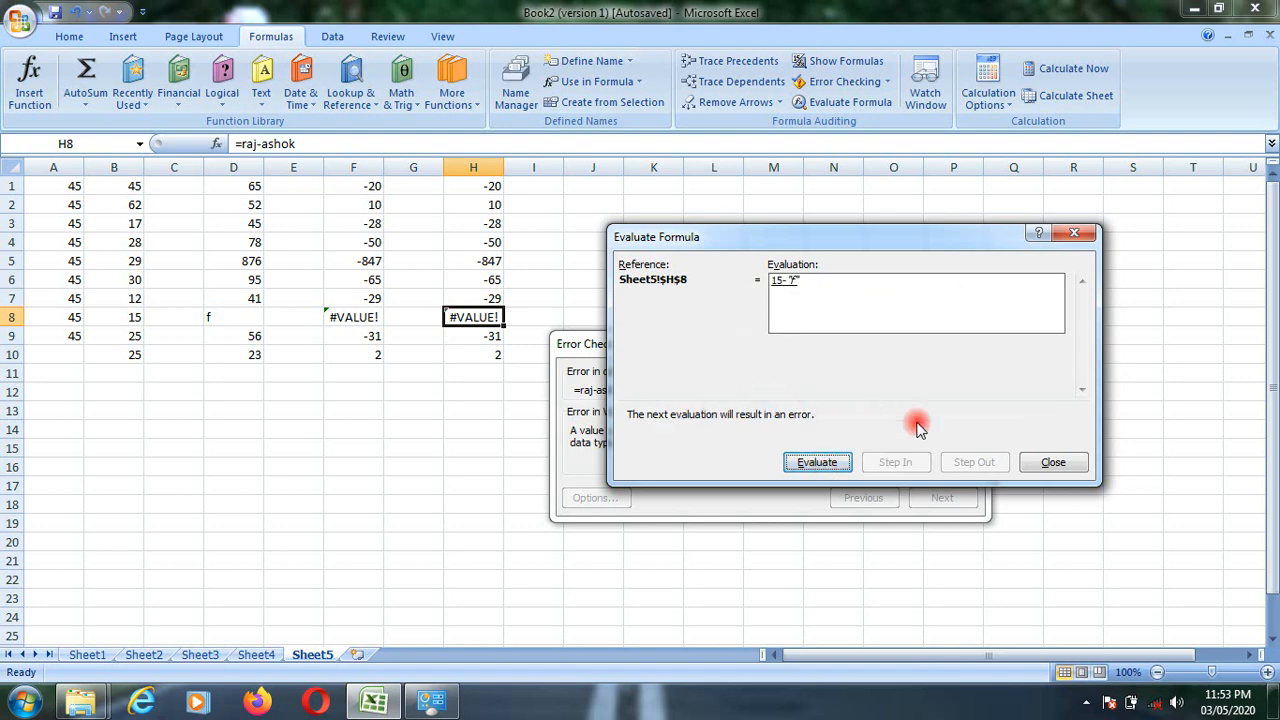
click(1055, 462)
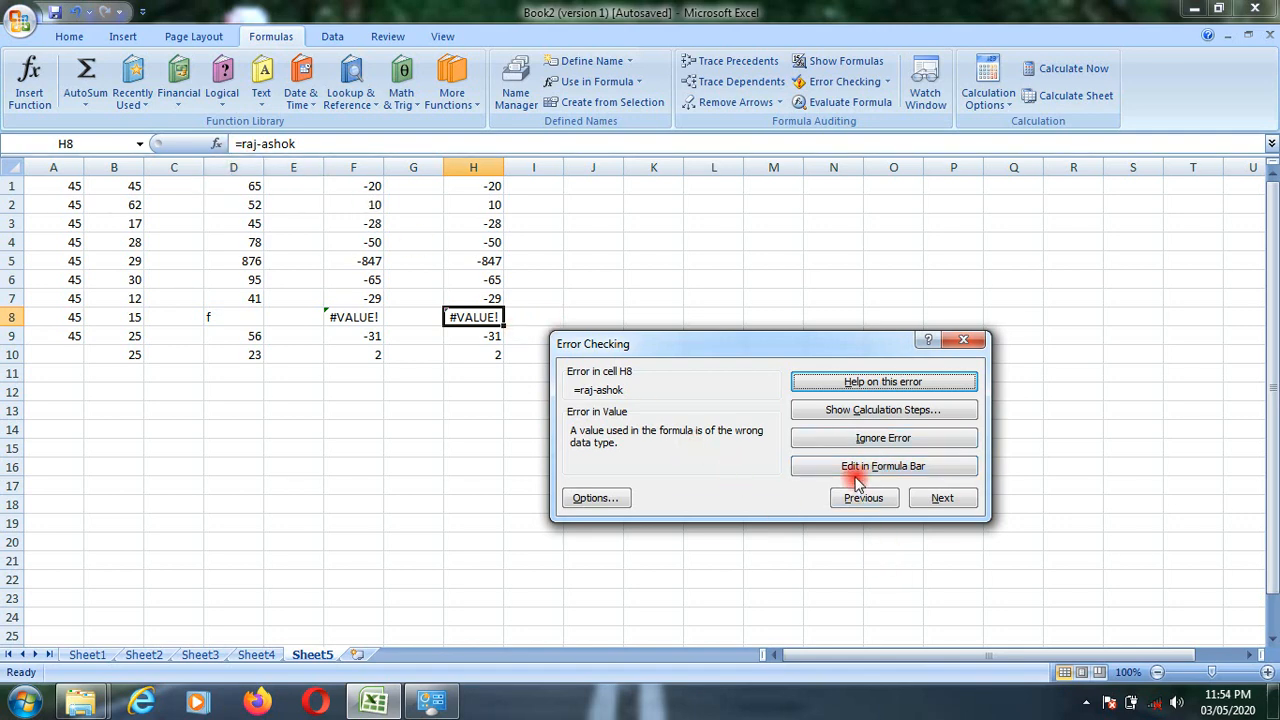
Step: View the error checking options without changing them and end the error check
click(572, 506)
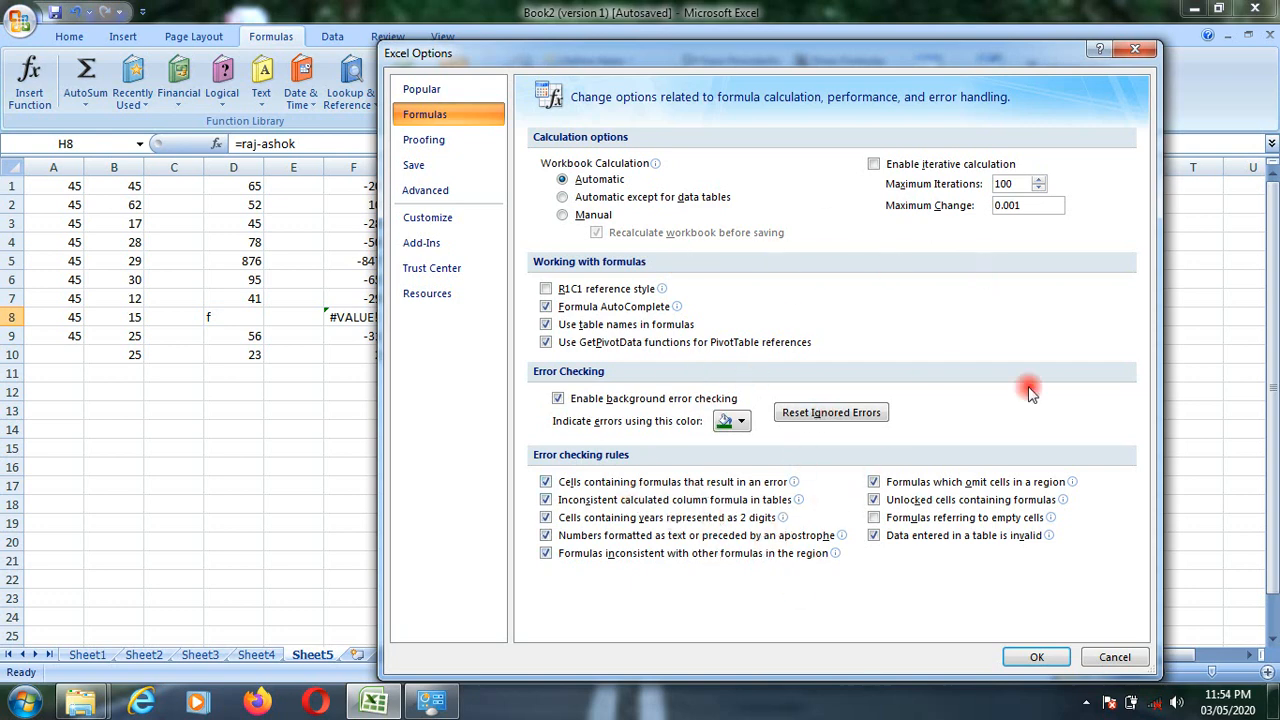
click(1133, 56)
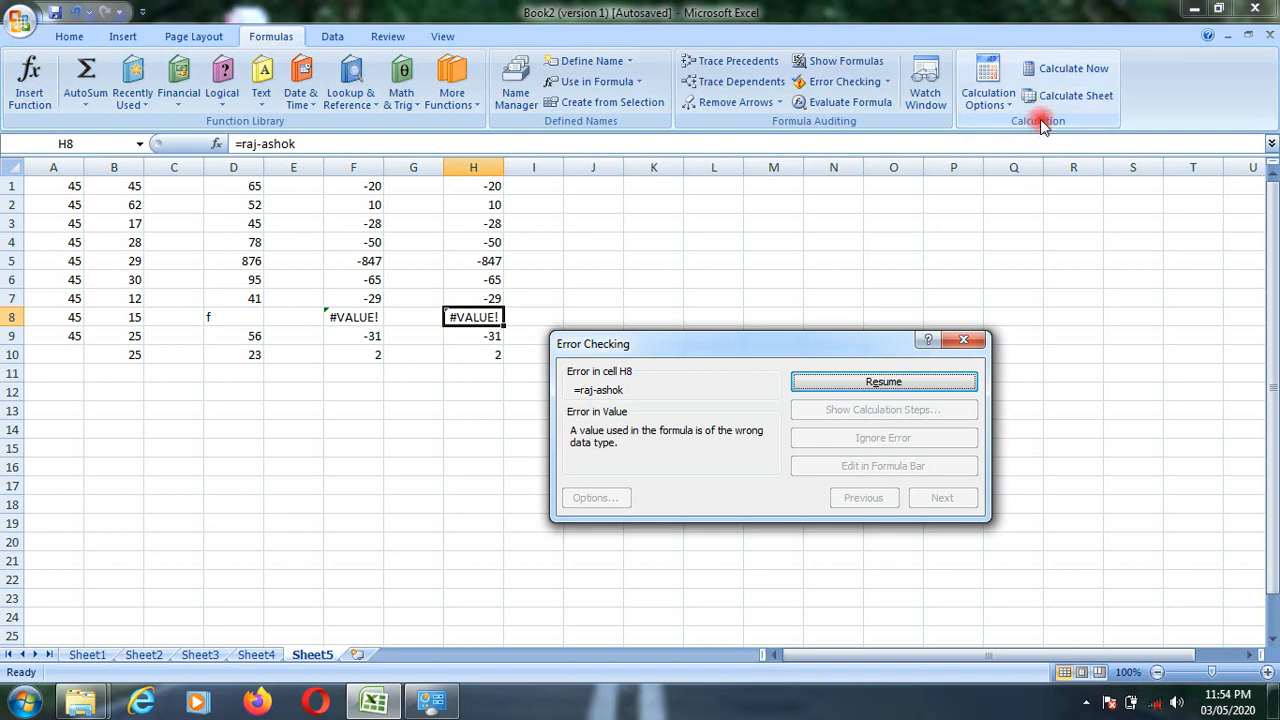
click(1007, 130)
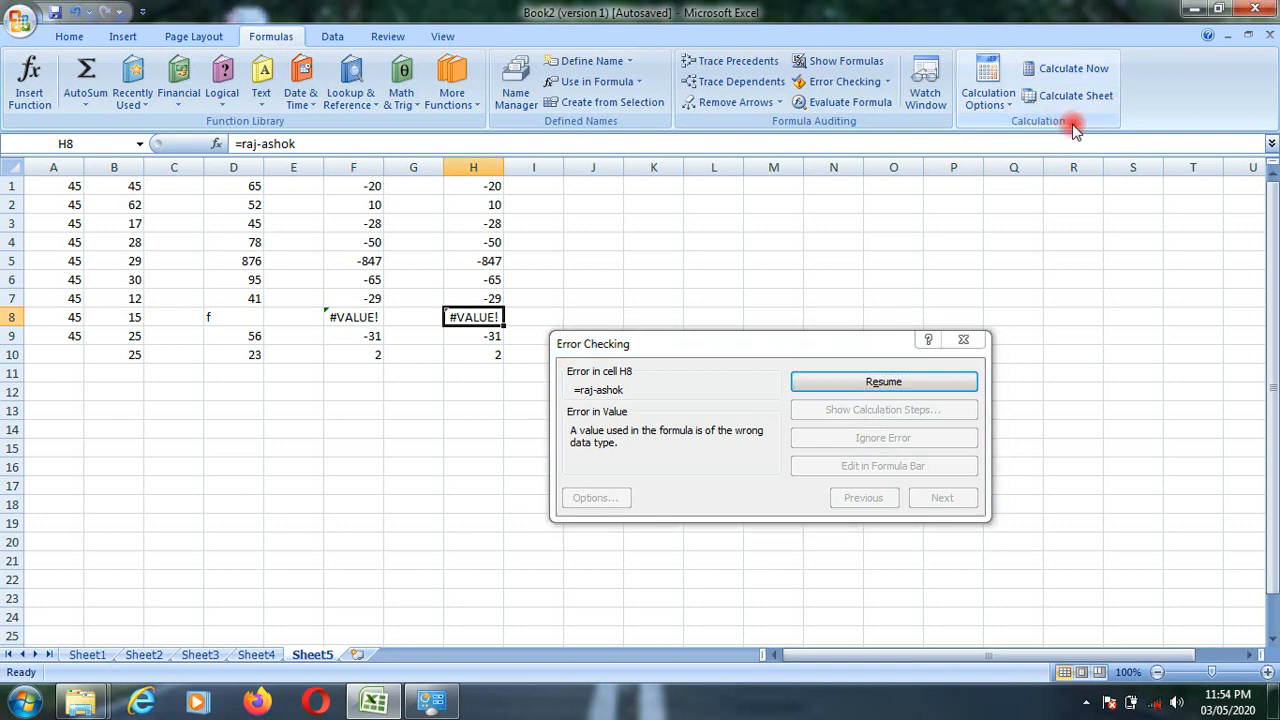
click(963, 341)
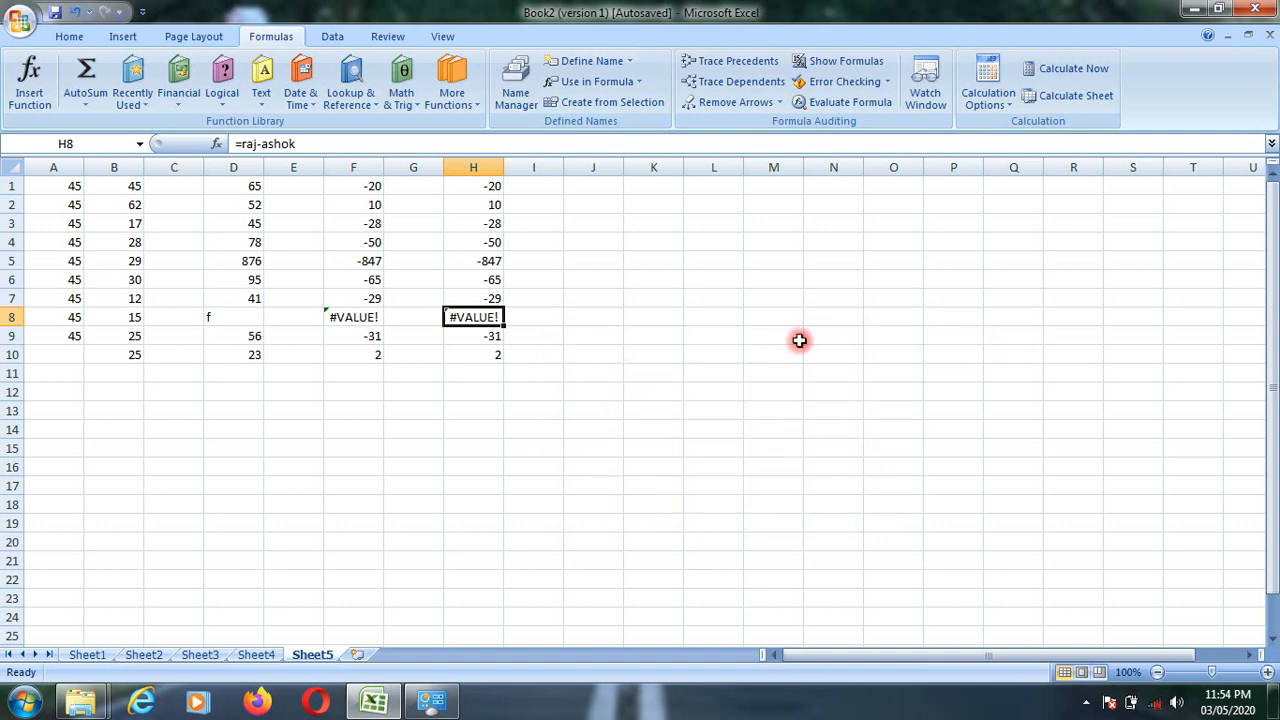
Step: Evaluate the formula in cell H8, stepping into and out of its first named range
click(845, 106)
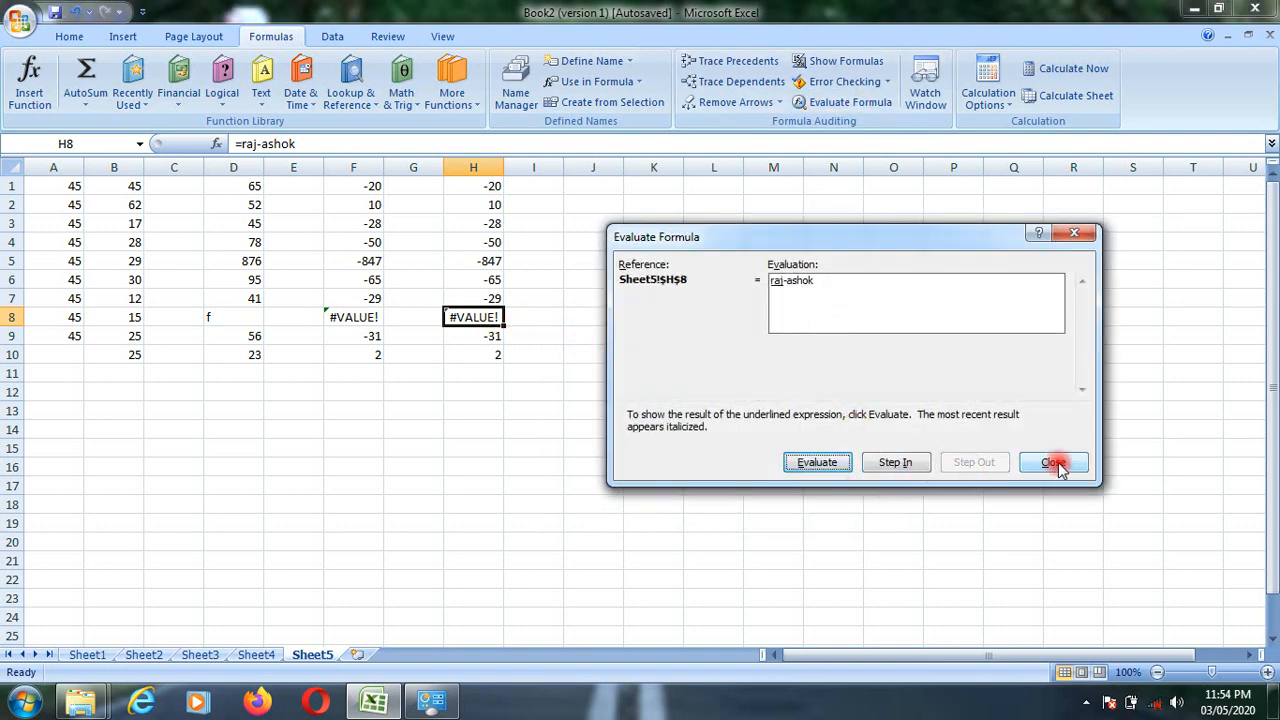
click(882, 465)
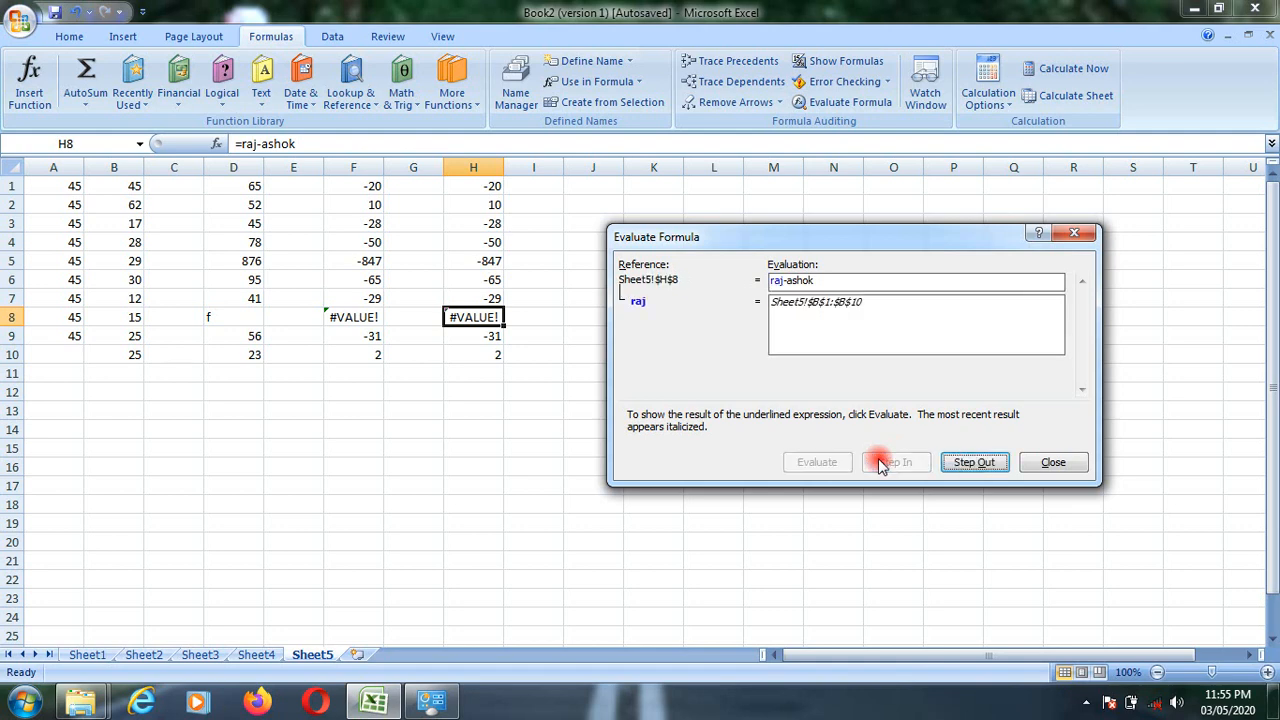
click(964, 465)
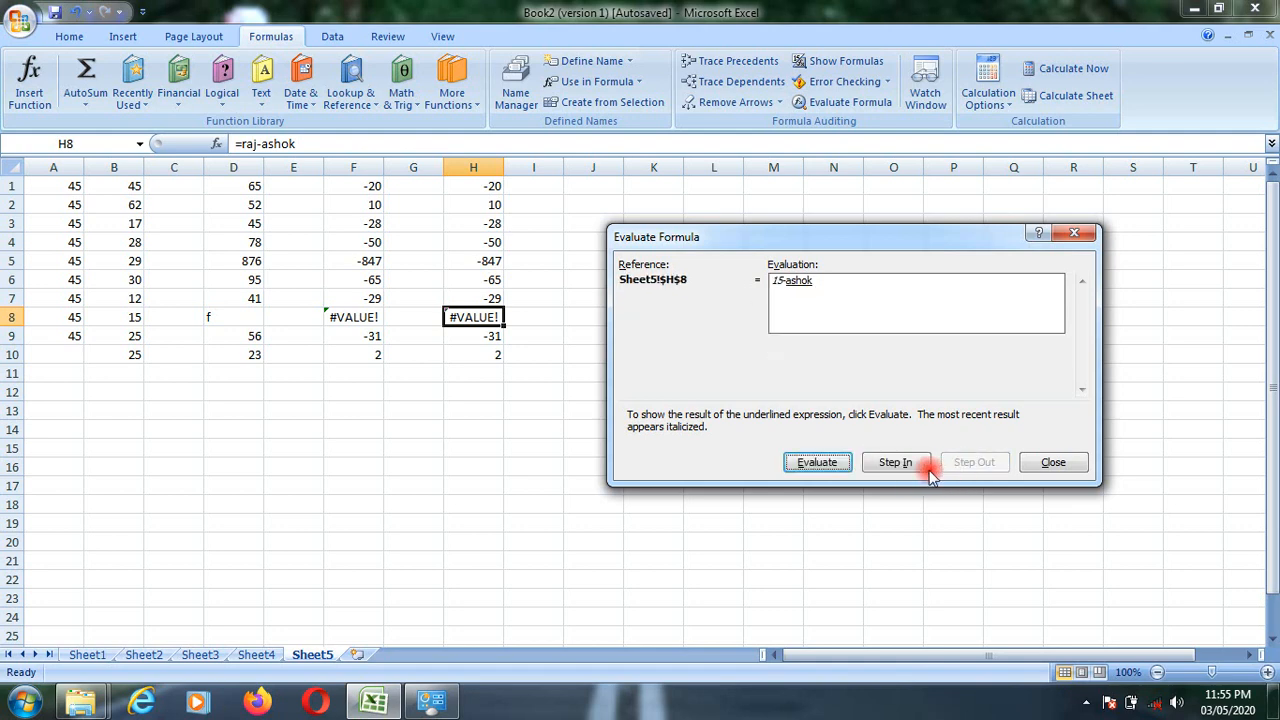
click(1066, 470)
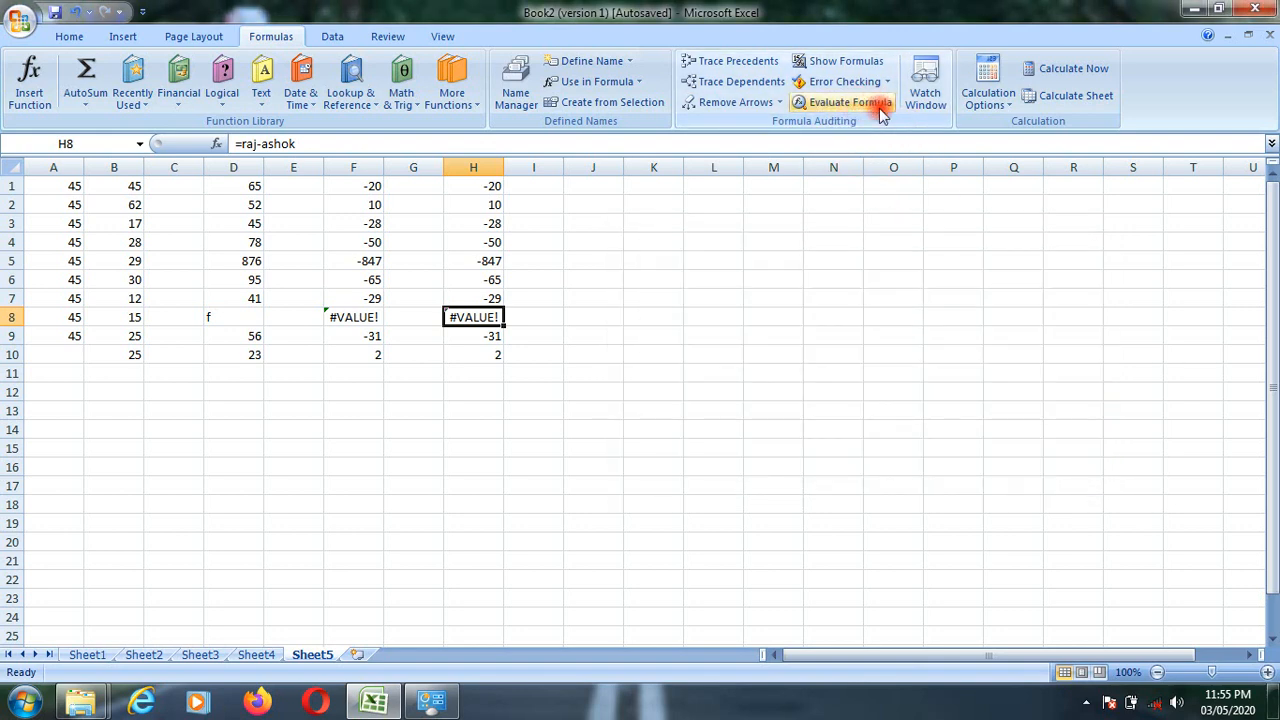
Step: Add the range A6:H10 of Sheet5 to the Watch Window
click(926, 88)
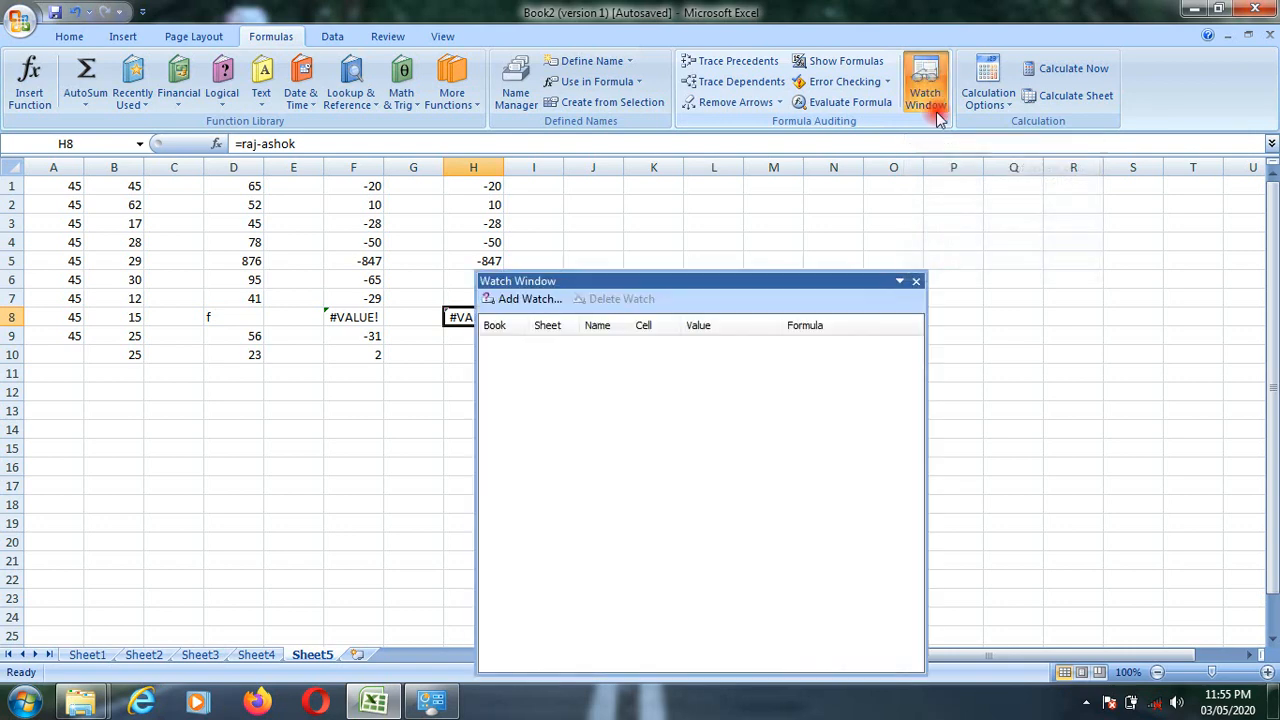
click(524, 299)
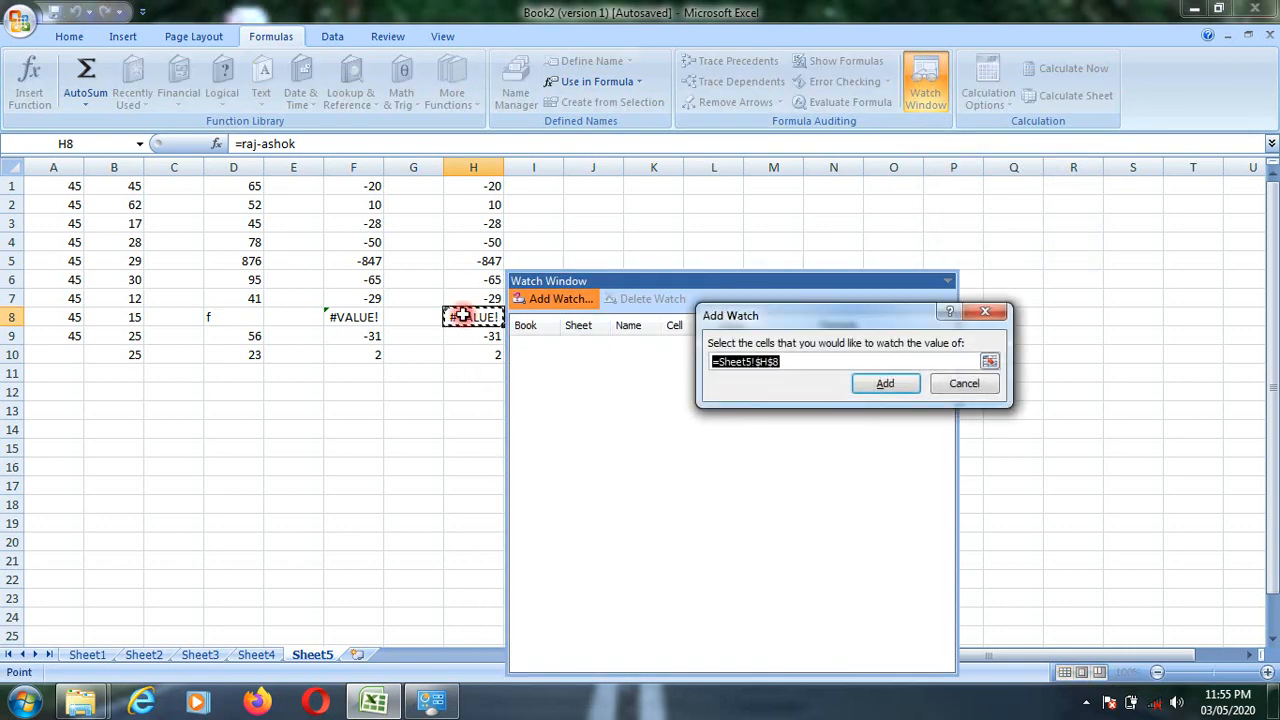
click(988, 362)
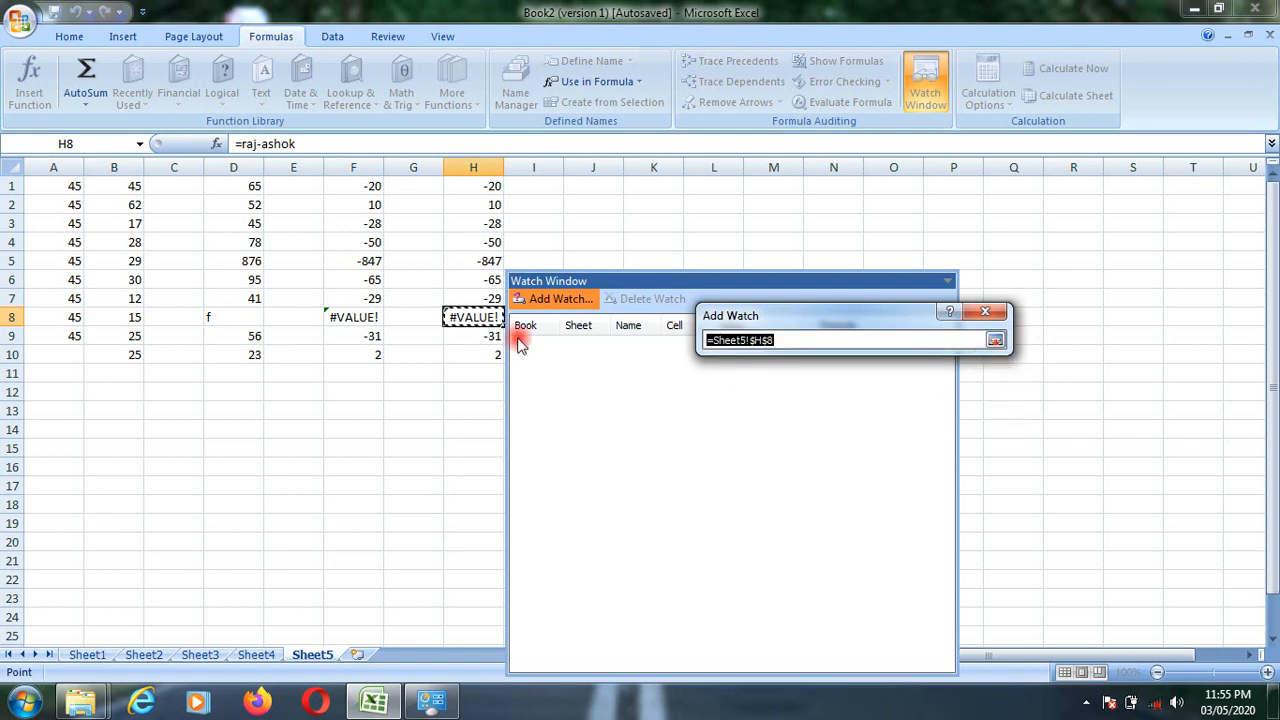
drag(45, 290, 472, 355)
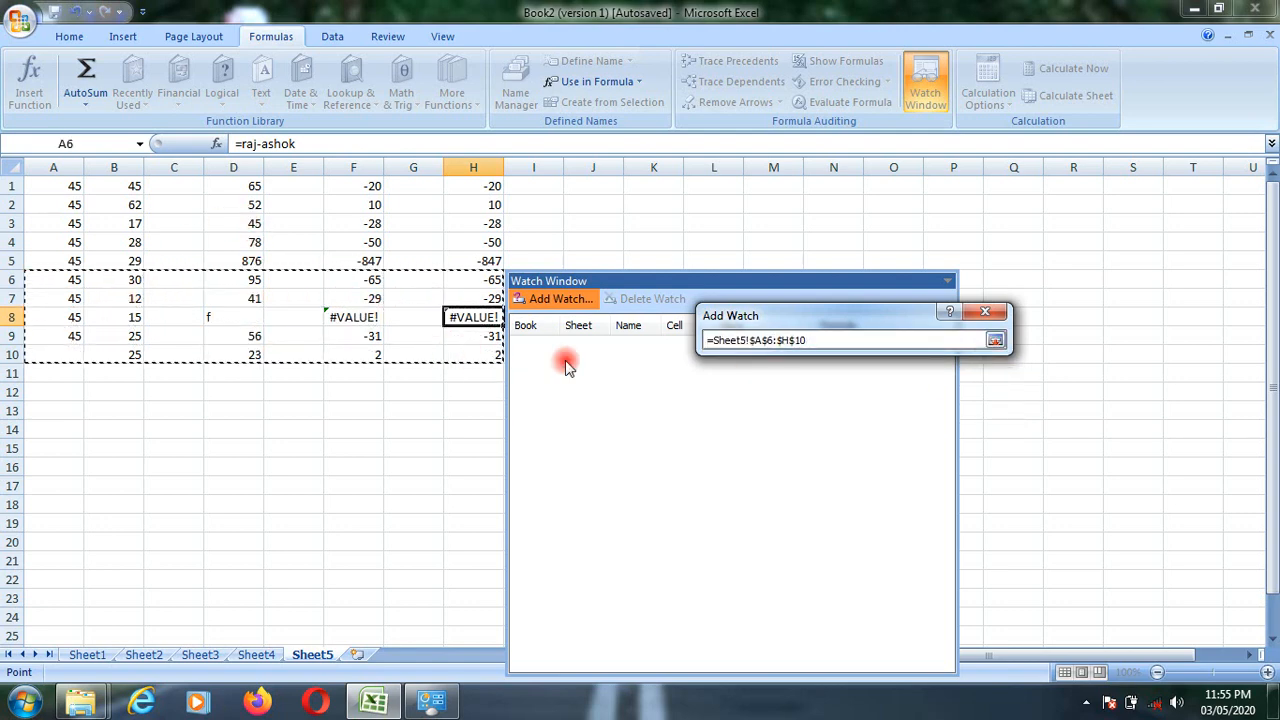
click(995, 340)
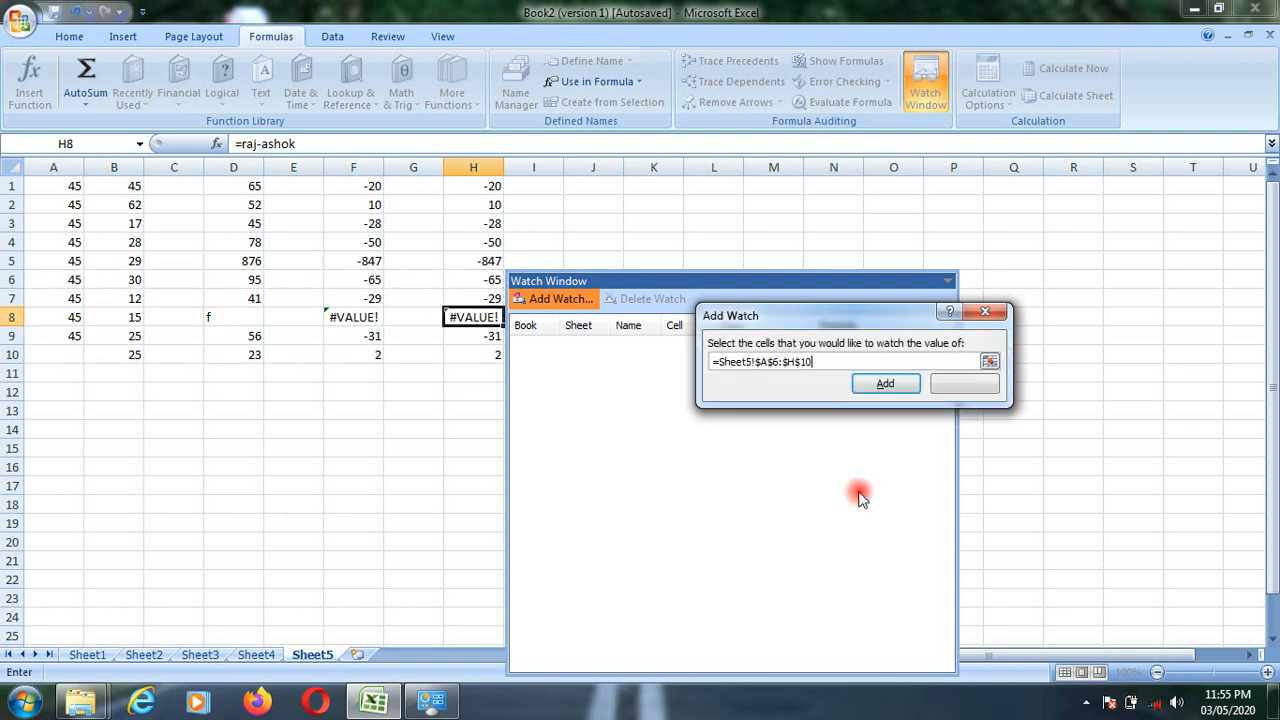
click(885, 384)
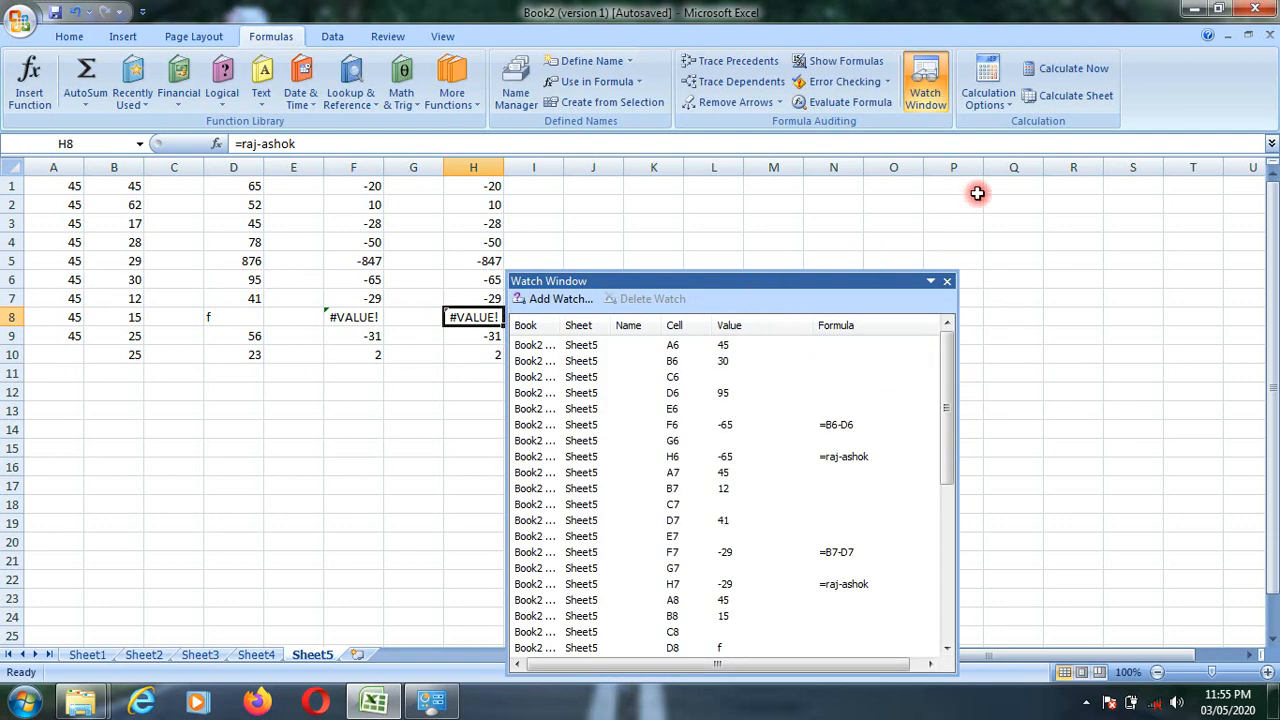
Step: Move the Watch Window clear of the data and jump from its entries to the watched cells in rows 6 and 7
drag(790, 290, 944, 211)
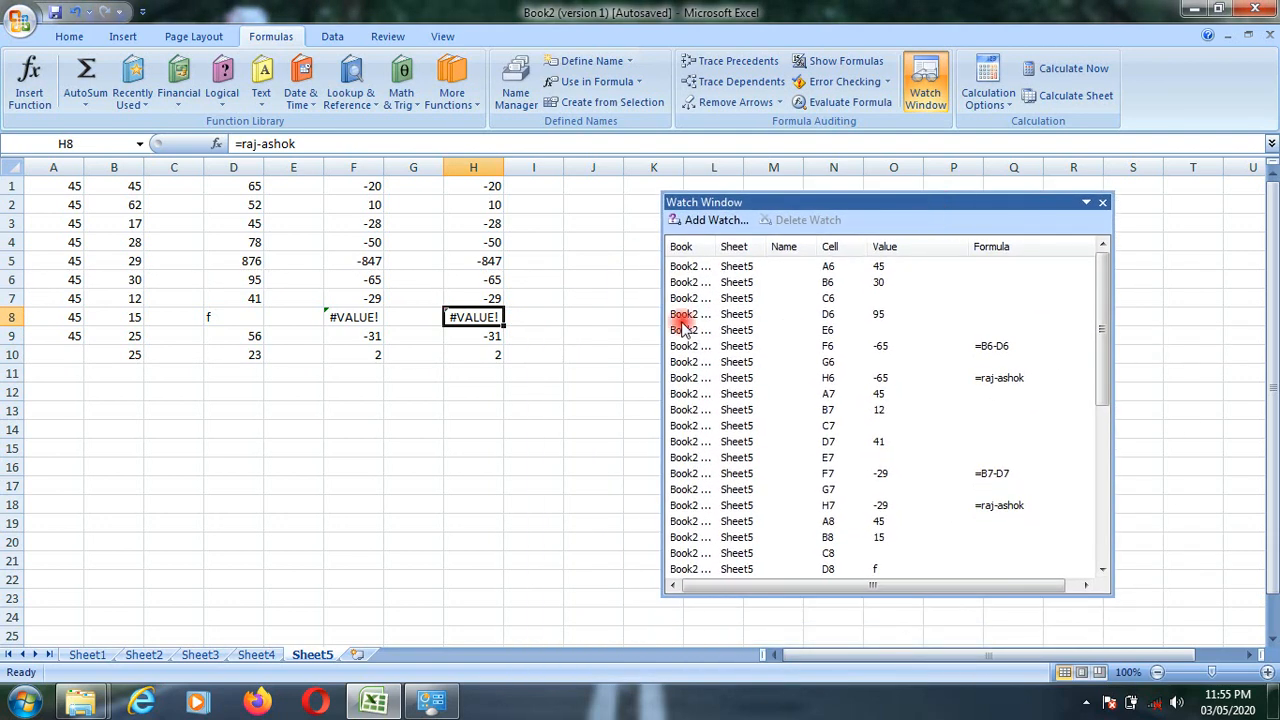
click(686, 267)
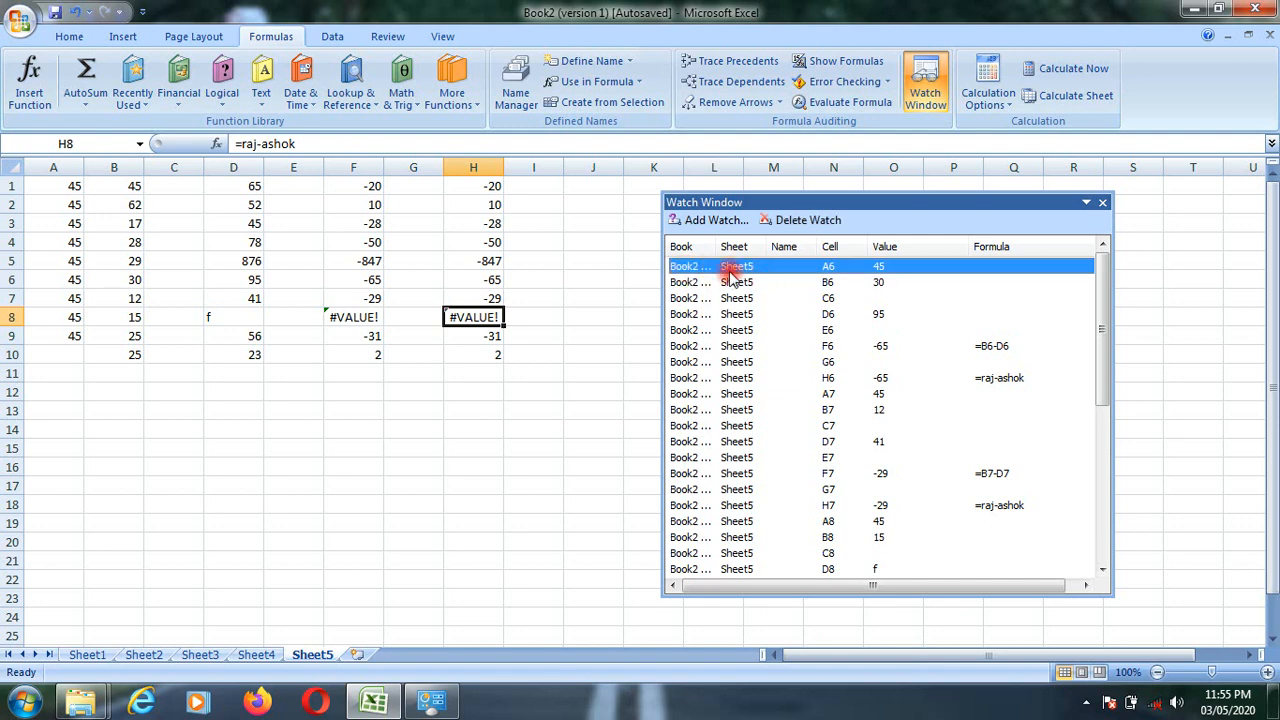
double_click(731, 272)
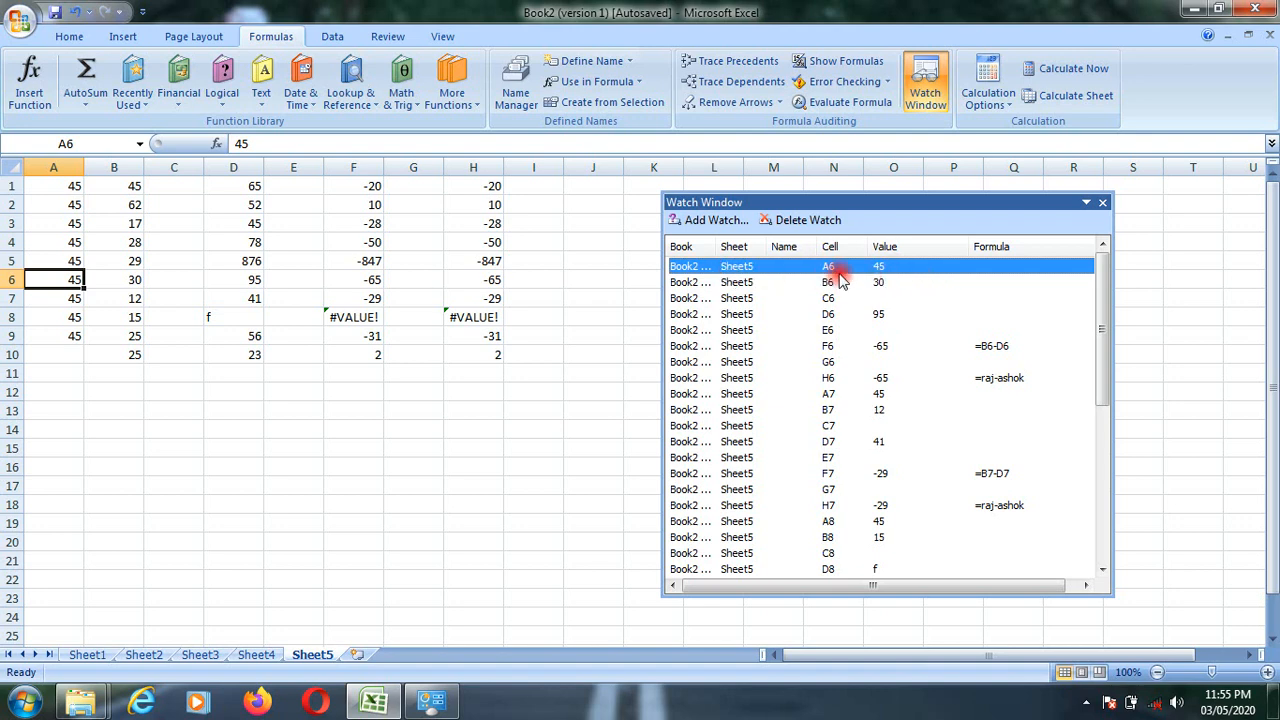
double_click(697, 284)
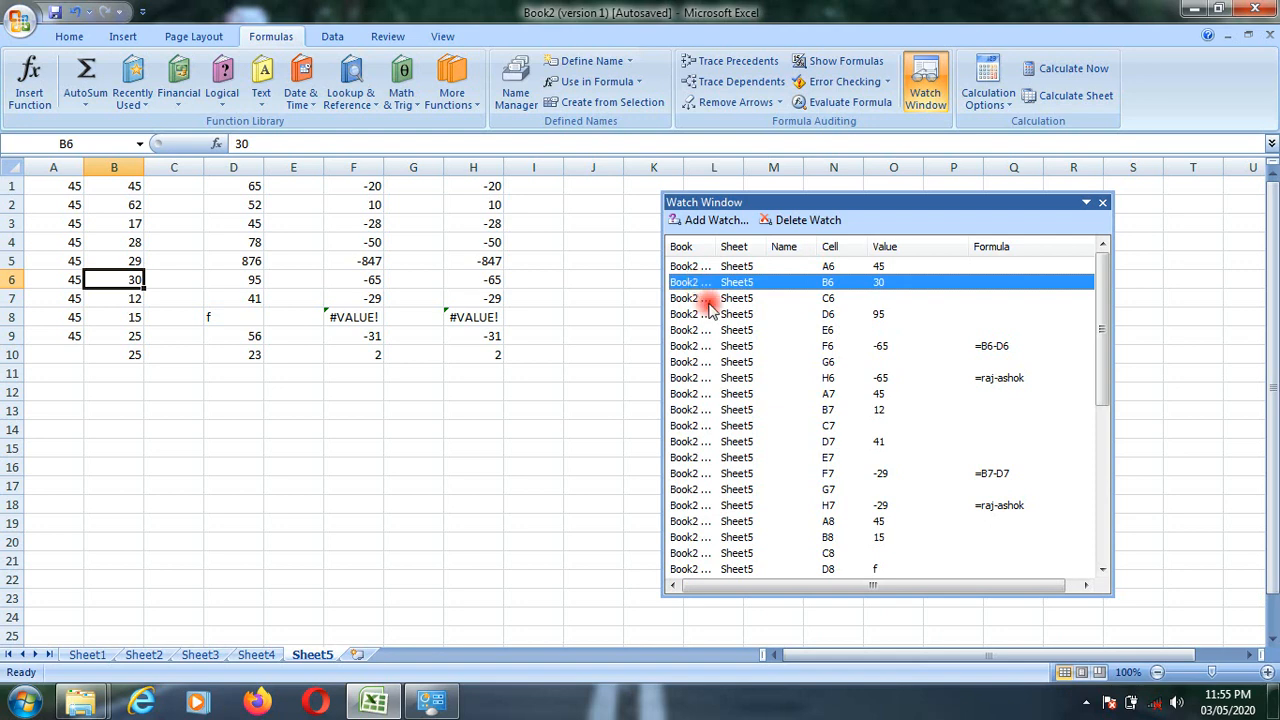
double_click(707, 299)
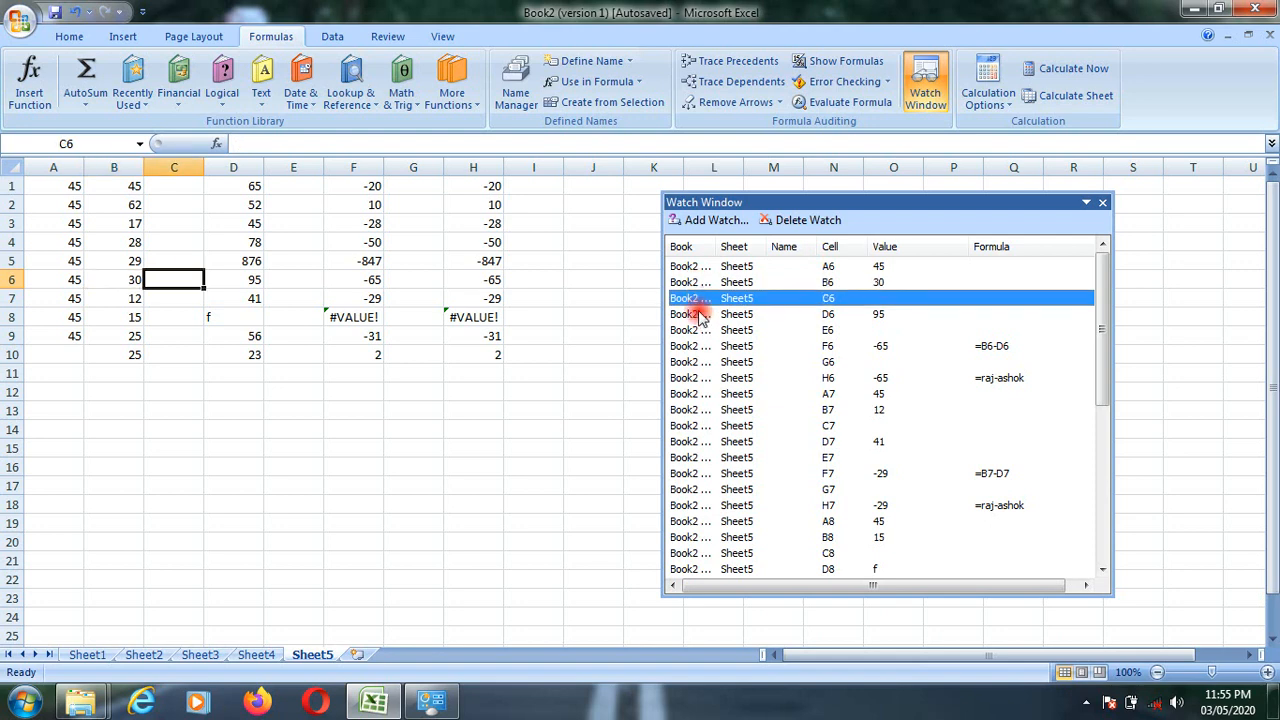
double_click(701, 314)
double_click(703, 330)
double_click(700, 346)
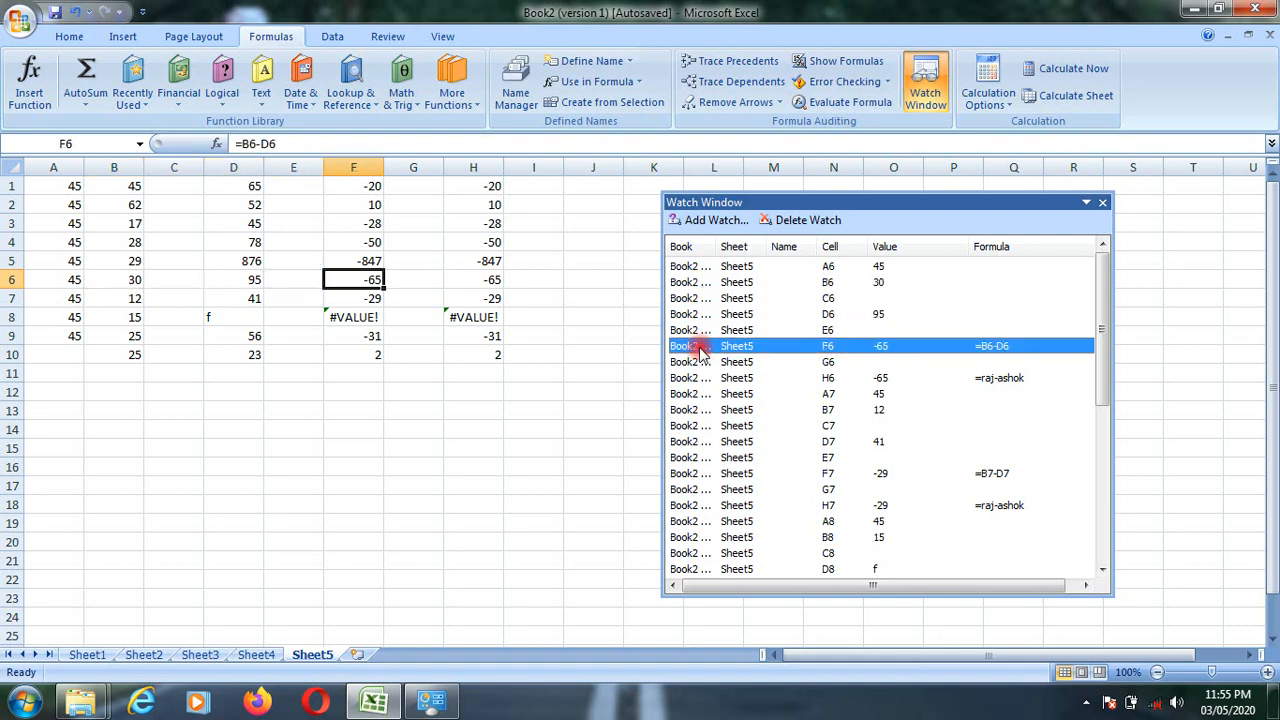
double_click(703, 363)
double_click(703, 392)
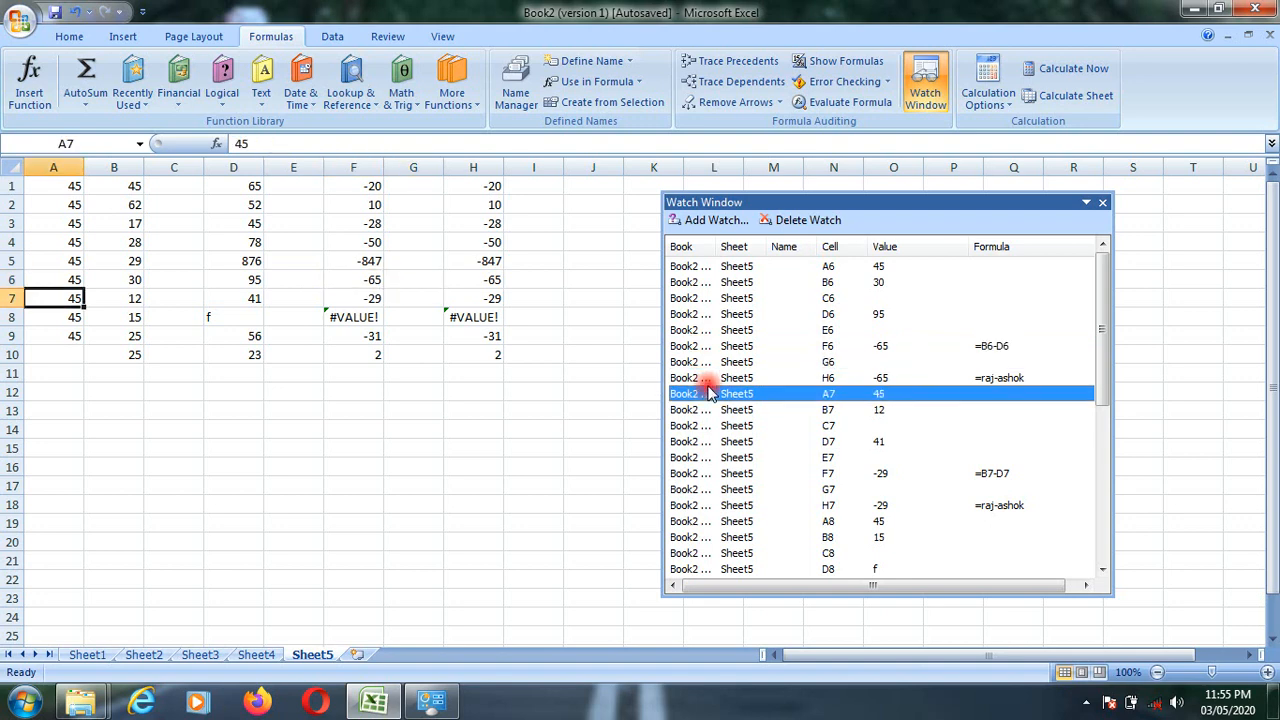
click(710, 379)
double_click(710, 378)
click(708, 394)
double_click(707, 410)
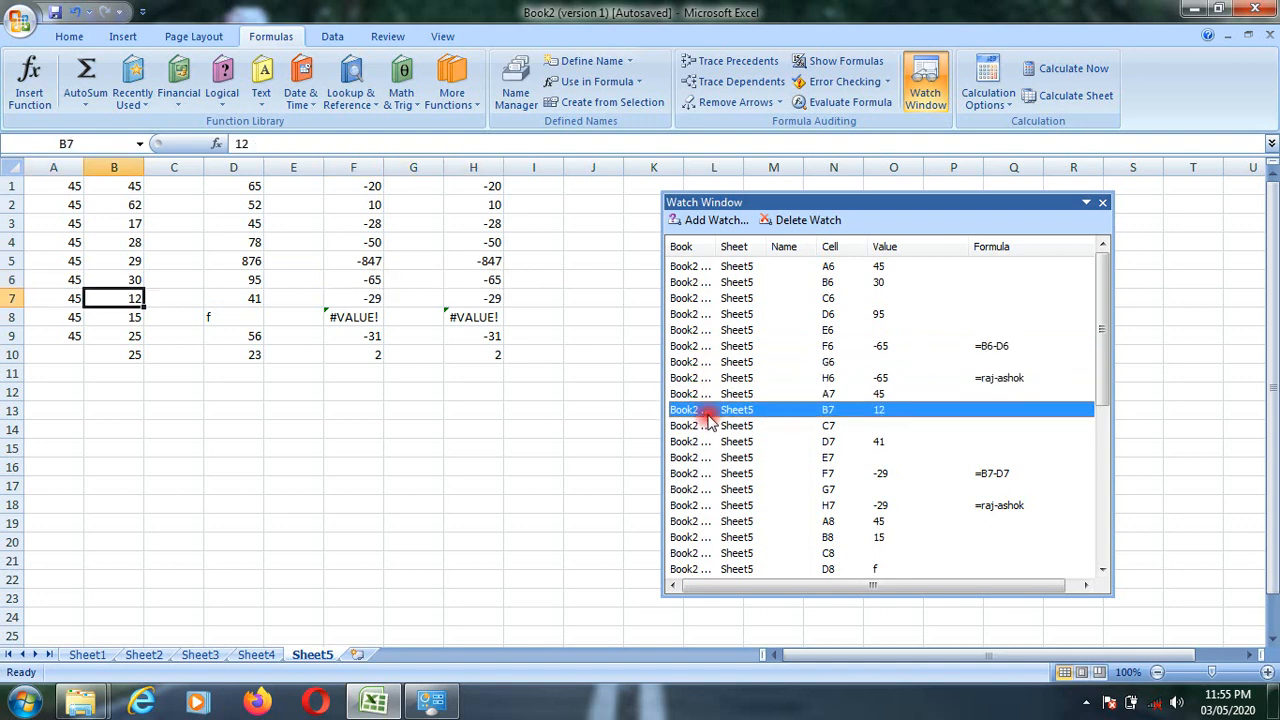
click(709, 430)
click(709, 443)
double_click(711, 474)
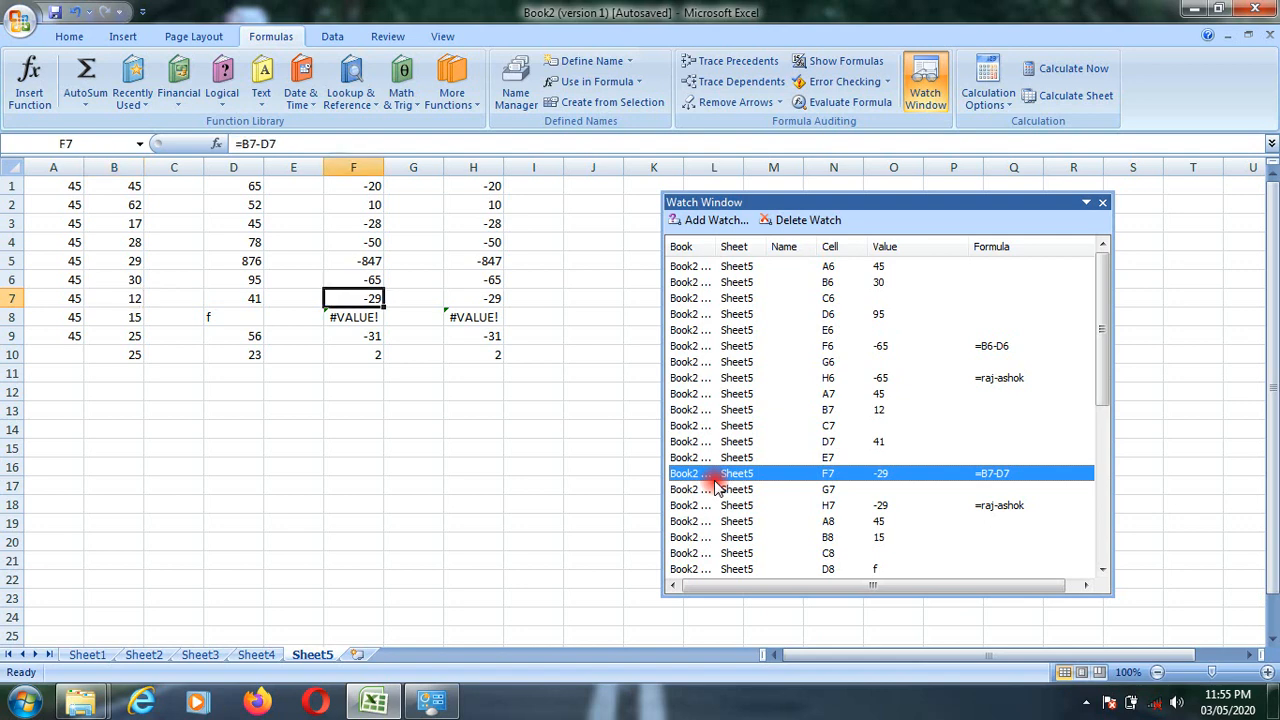
Step: Jump from the Watch Window entries to the watched cells H7 and B8
click(721, 503)
double_click(721, 505)
double_click(730, 537)
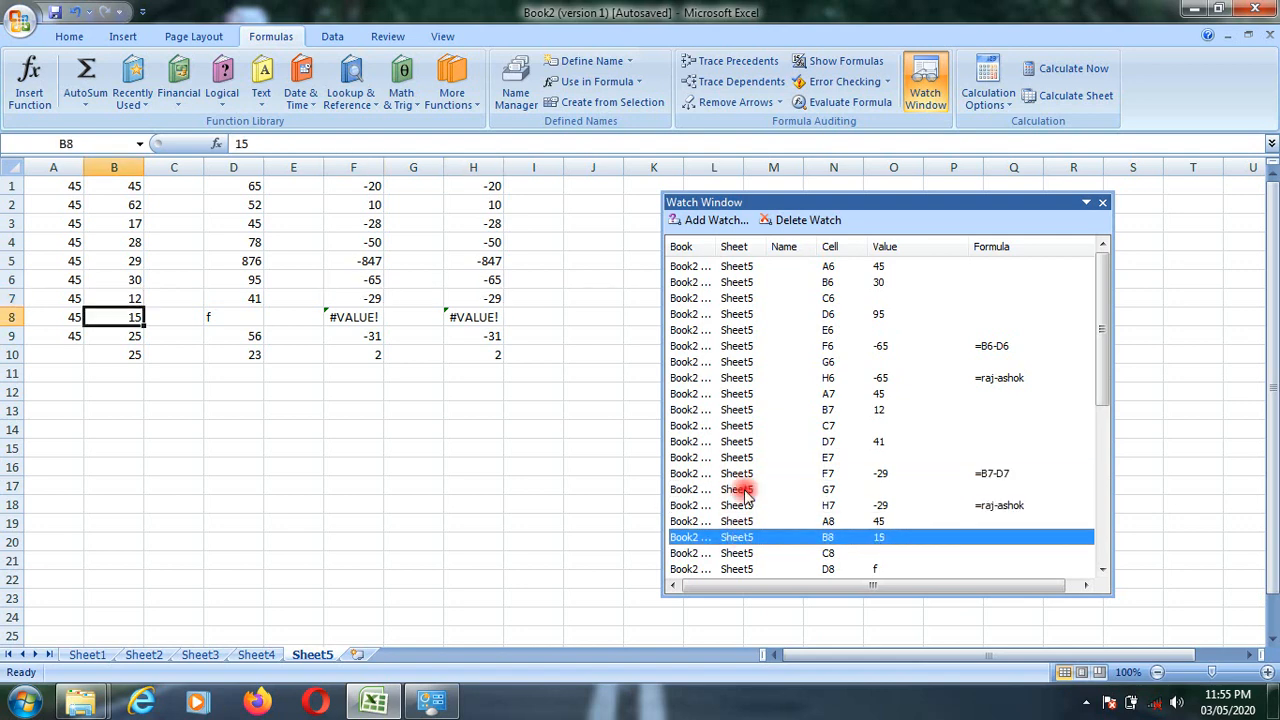
Step: Jump from further Watch Window entries to watched cells G9, C10, F10, H9, E10 and H8
scroll(752, 465, down, 5)
scroll(752, 465, down, 2)
double_click(702, 426)
double_click(721, 489)
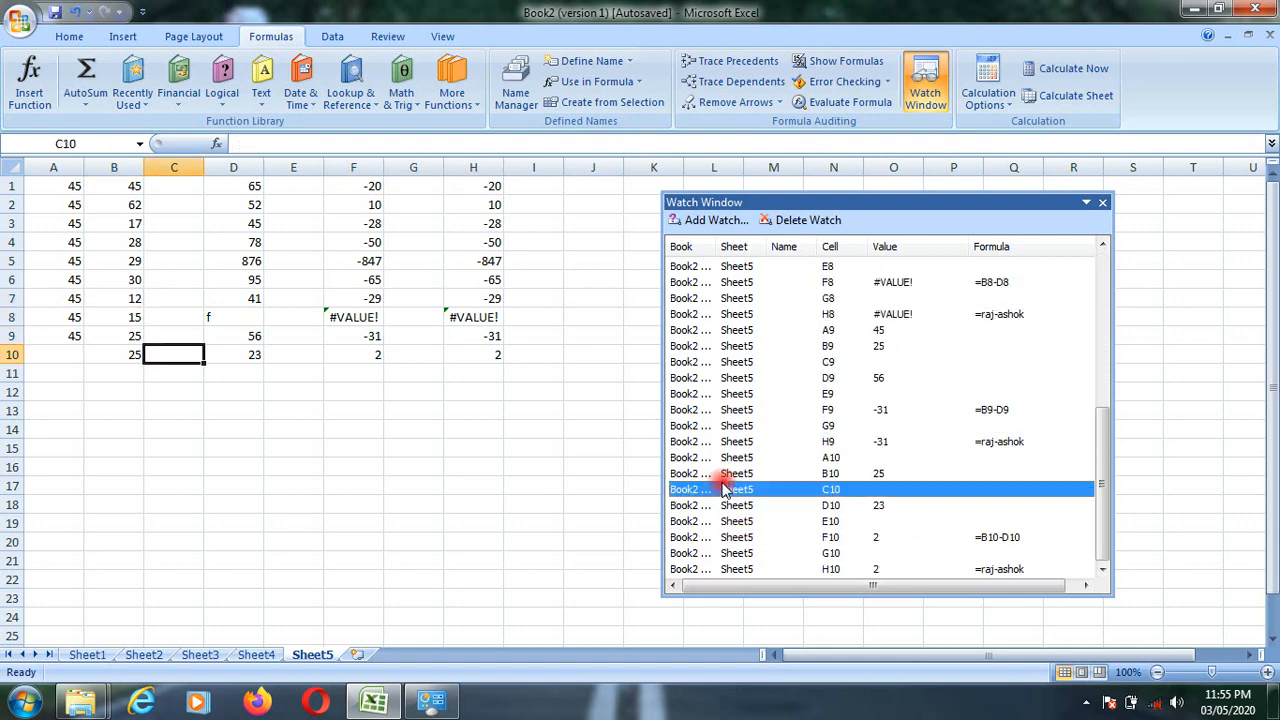
double_click(729, 537)
double_click(729, 442)
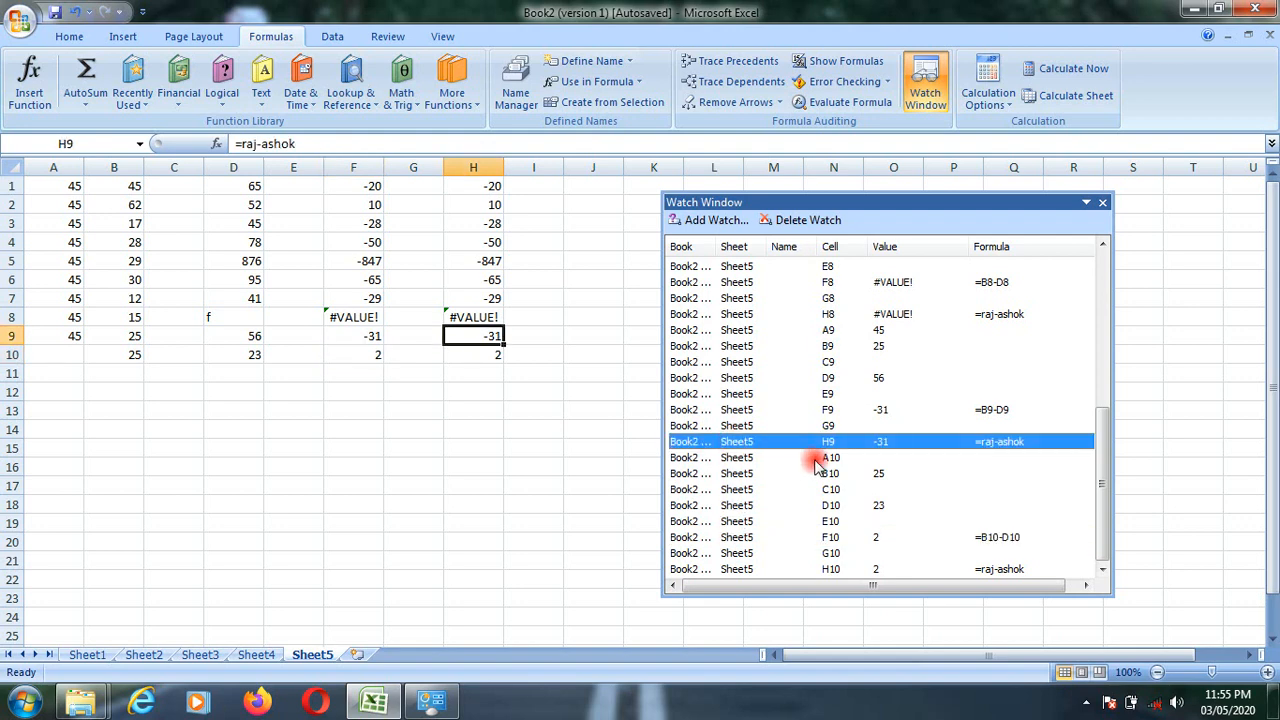
double_click(722, 521)
click(770, 361)
double_click(729, 314)
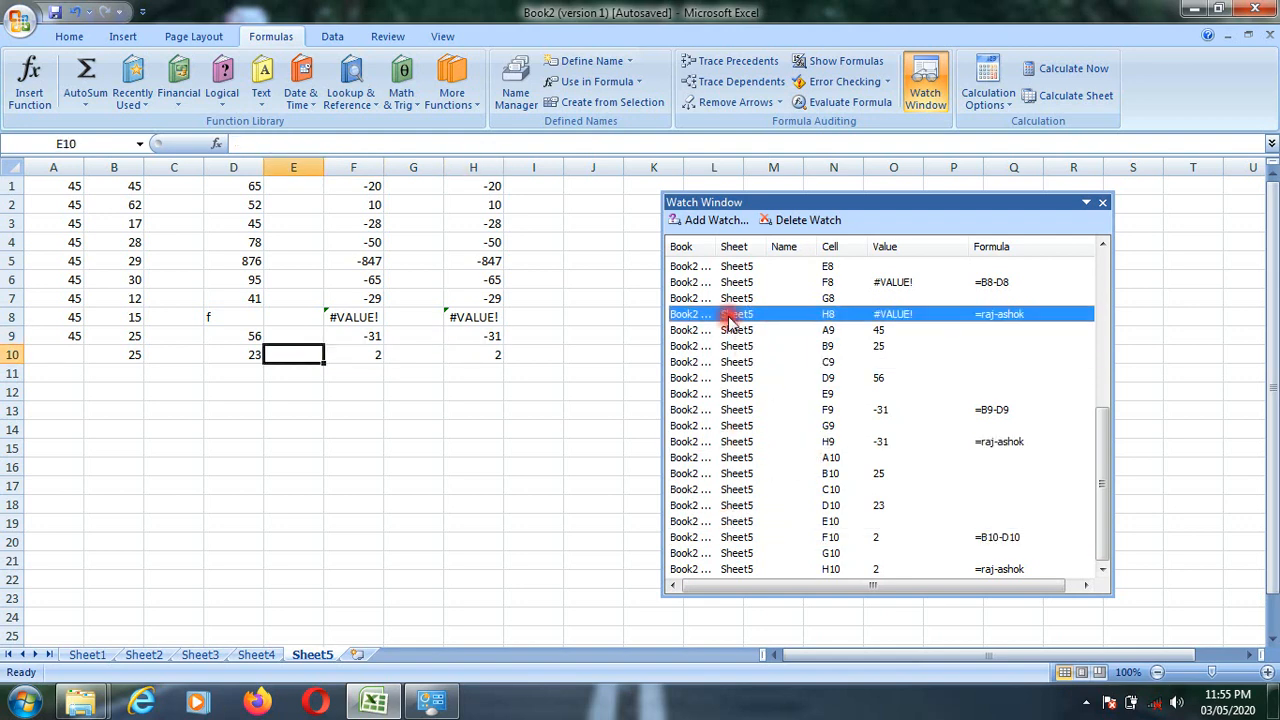
Step: Go to cell F8 from its watch entry, then delete the watches on F8, B9 and E10
click(735, 282)
double_click(735, 282)
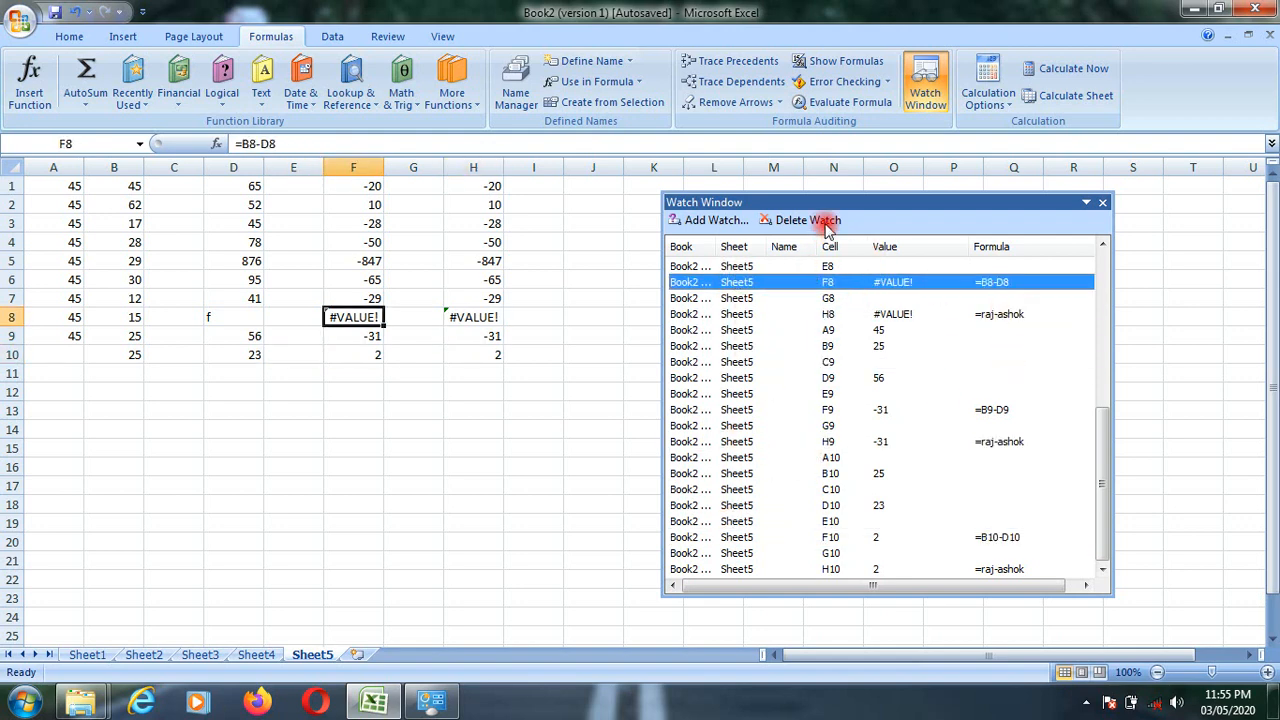
click(812, 220)
click(721, 346)
click(816, 219)
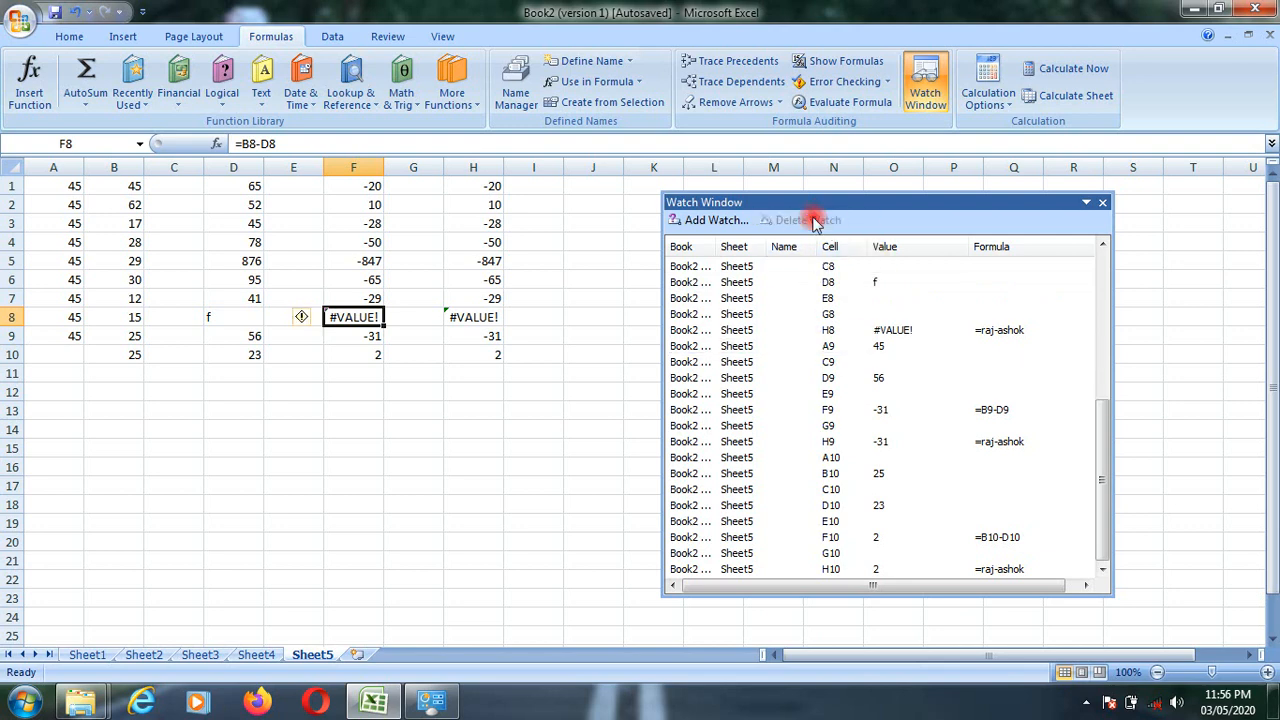
click(716, 521)
click(812, 220)
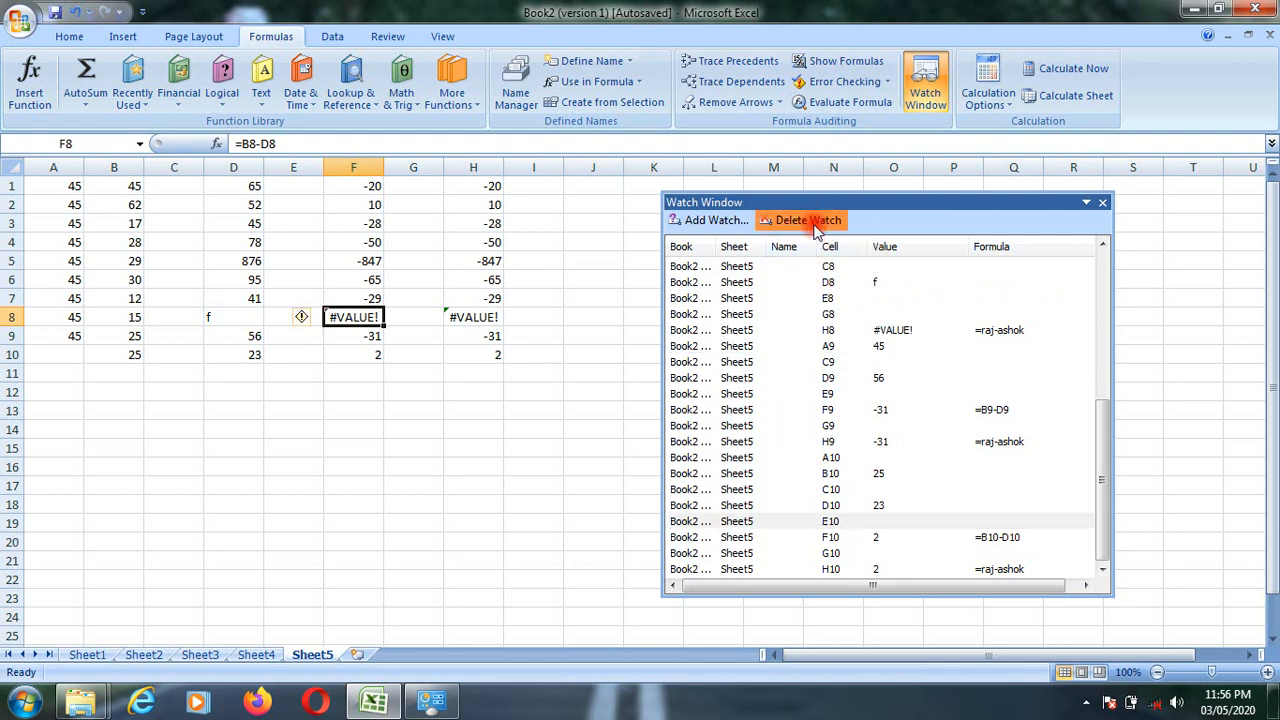
Step: Go to cell H8 from its watch entry and delete that watch
click(743, 425)
click(765, 350)
double_click(765, 350)
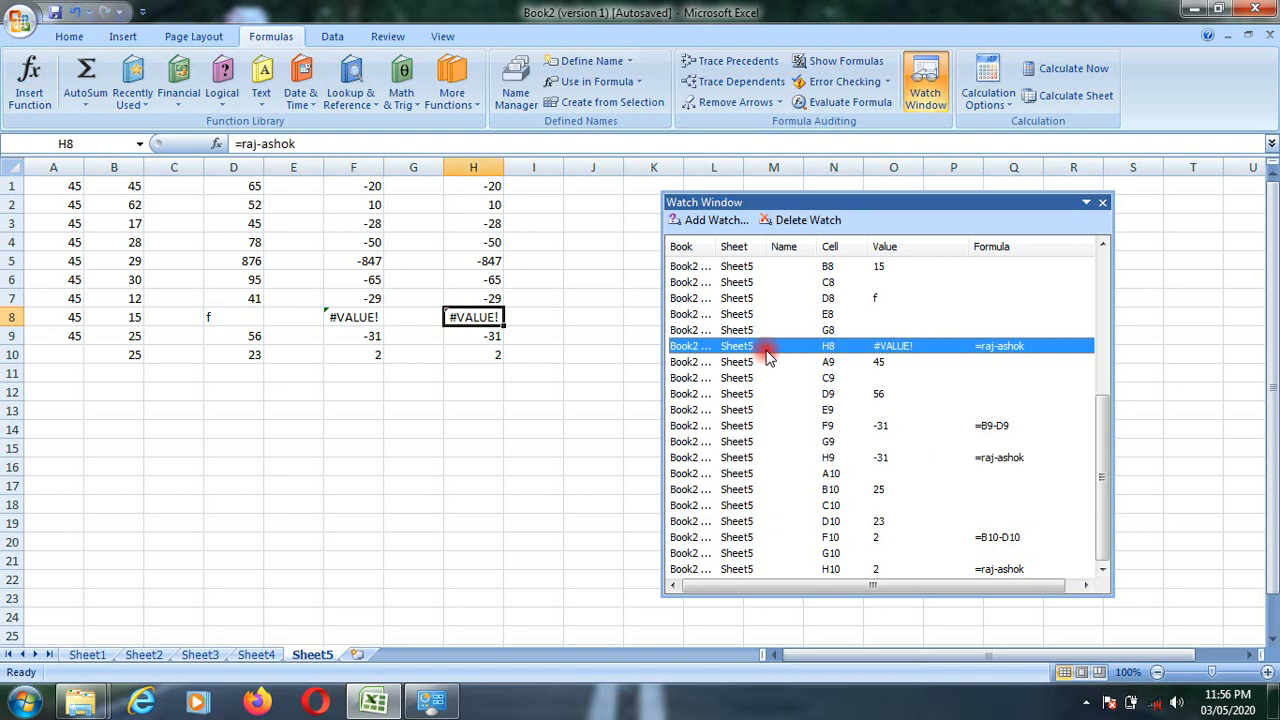
click(880, 425)
click(766, 346)
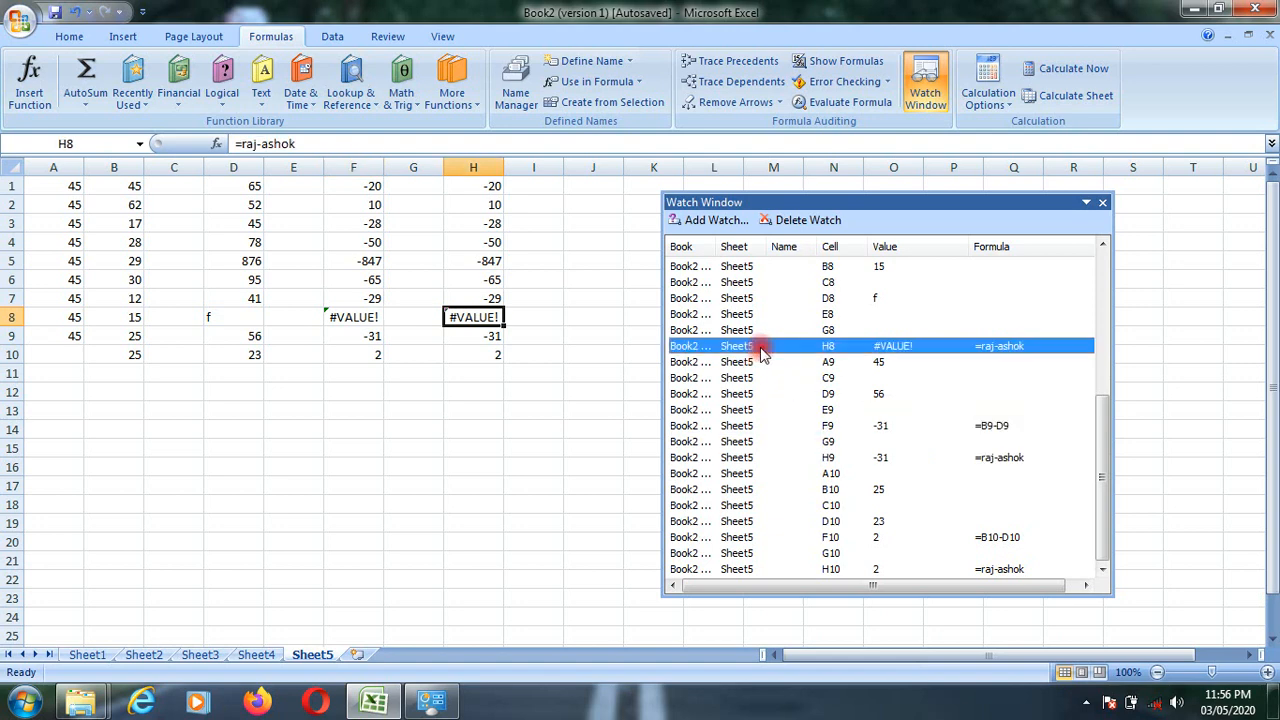
click(822, 226)
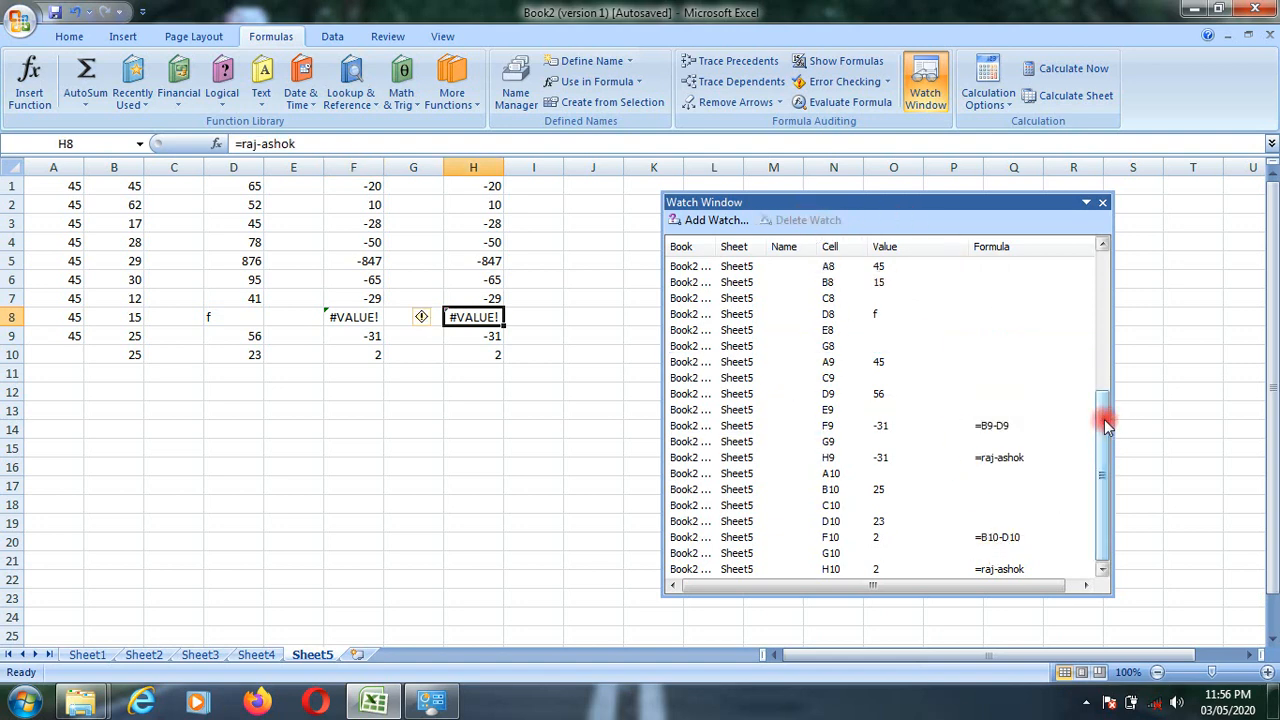
Step: Close the Watch Window, leaving the H9 watch in place, and select the empty cell Q11
click(987, 462)
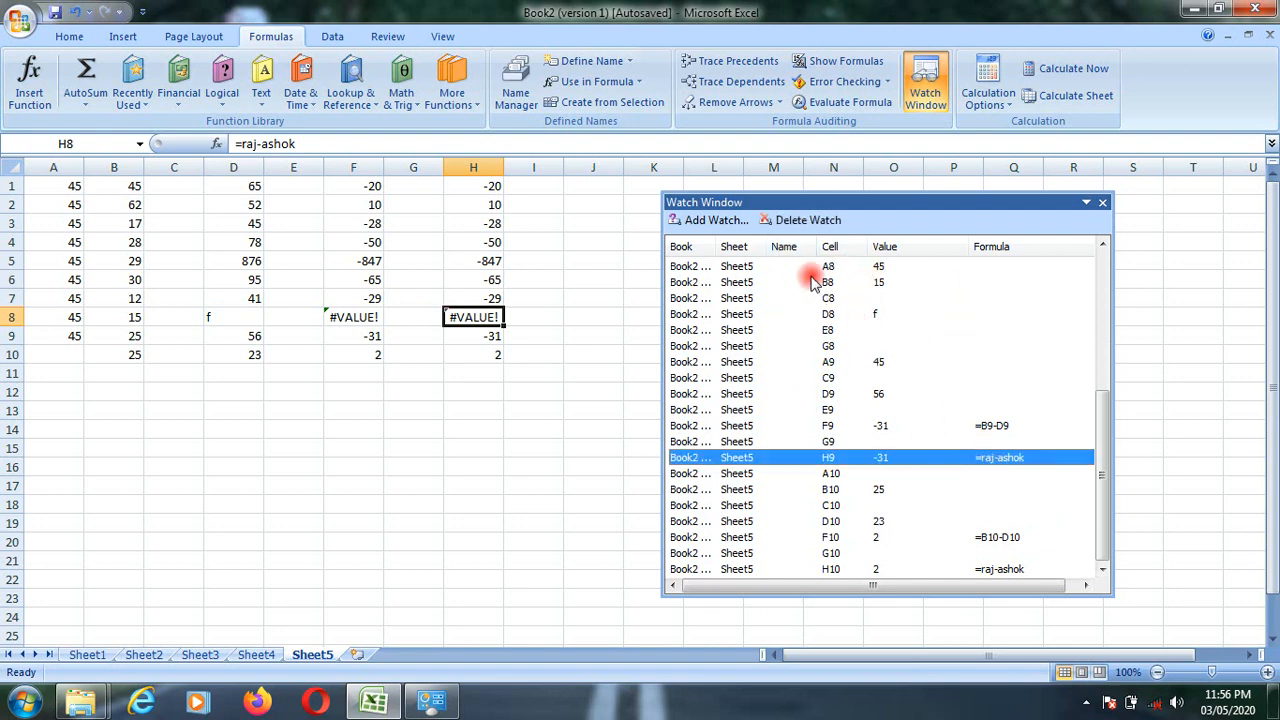
click(1102, 202)
click(1003, 376)
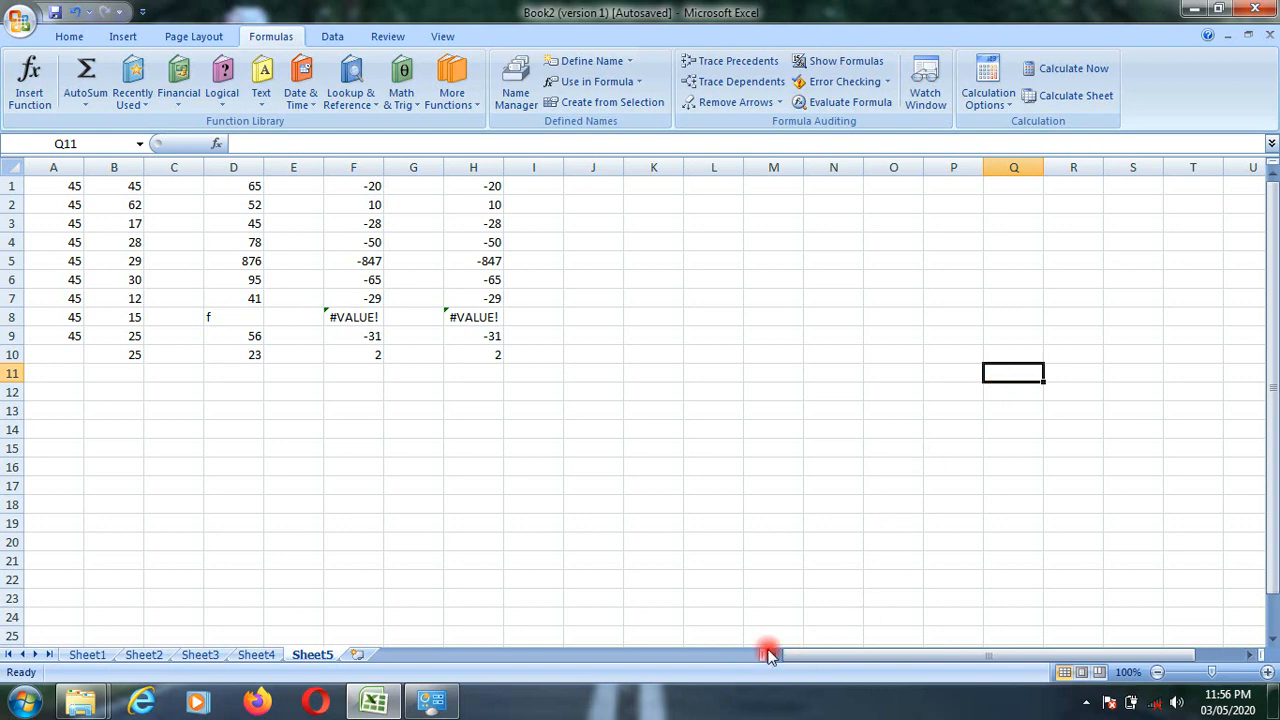
click(759, 686)
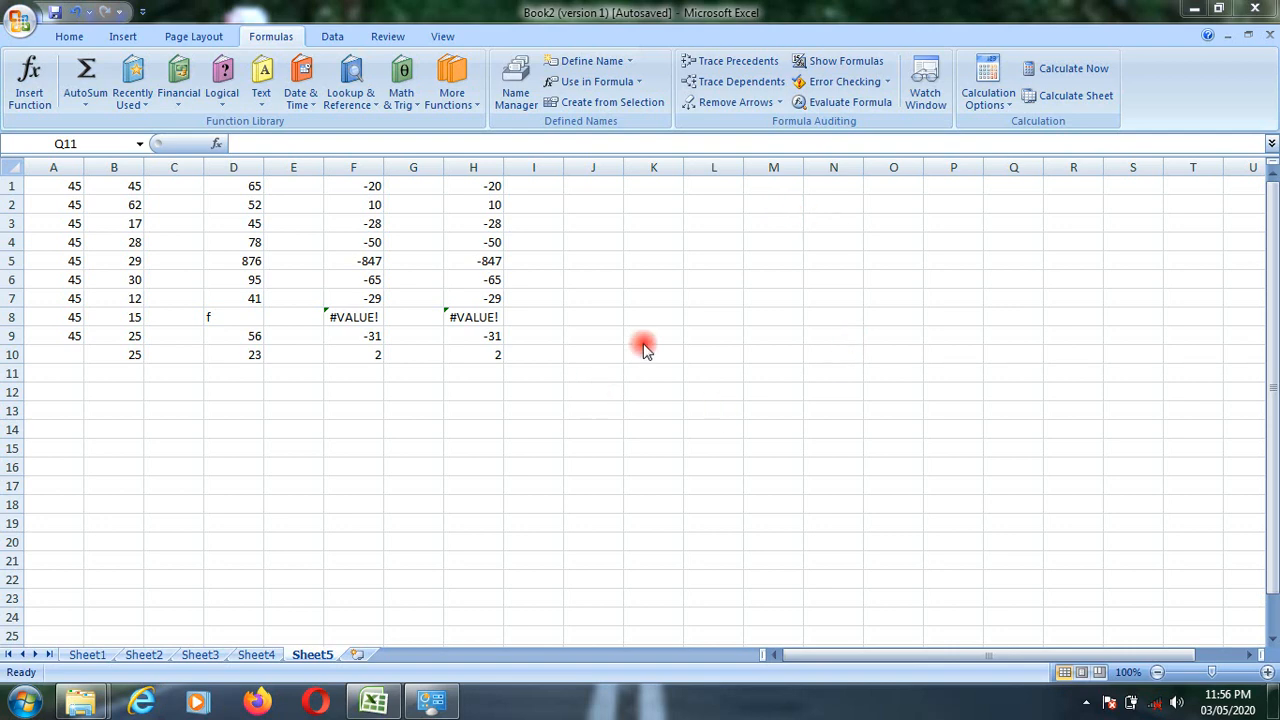
click(492, 353)
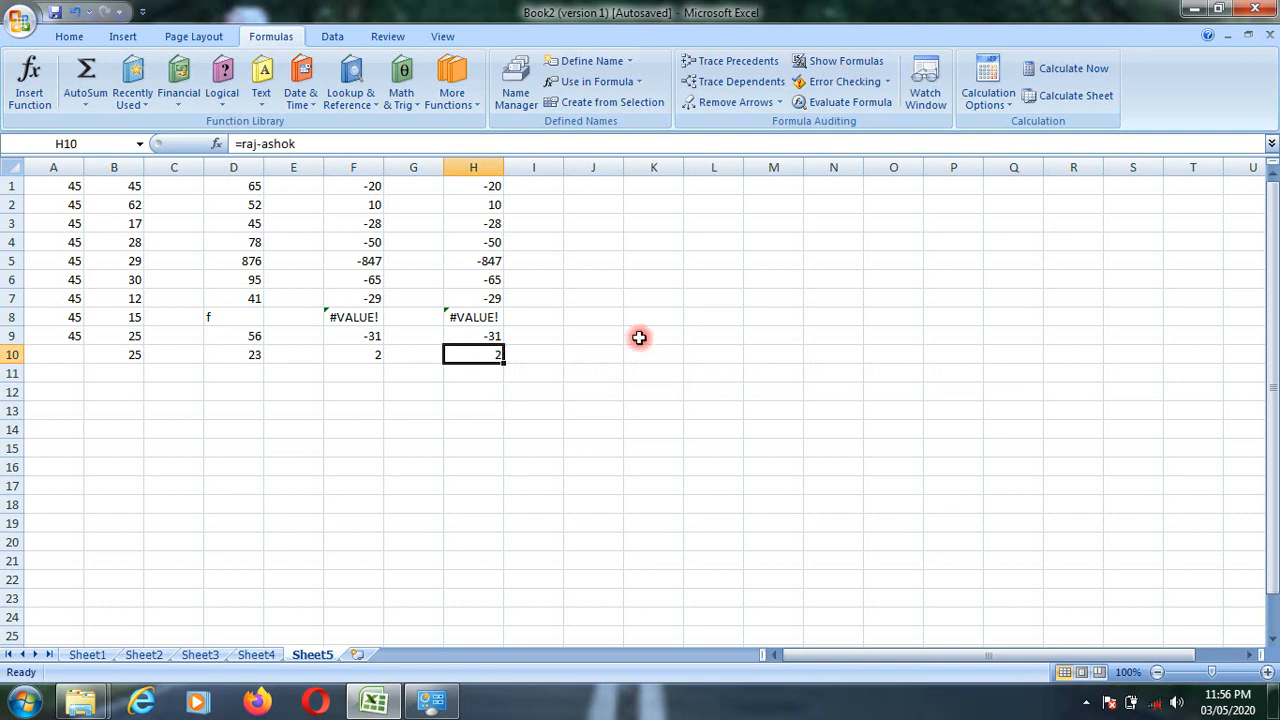
click(640, 337)
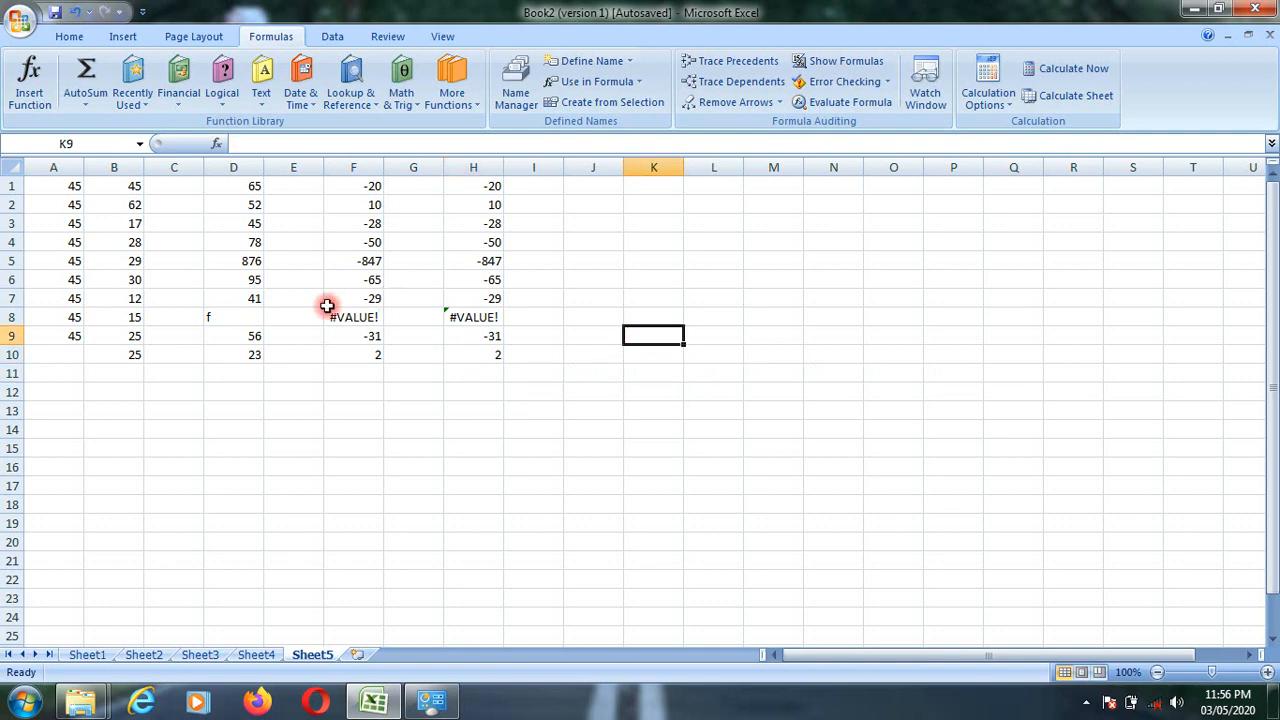
click(516, 261)
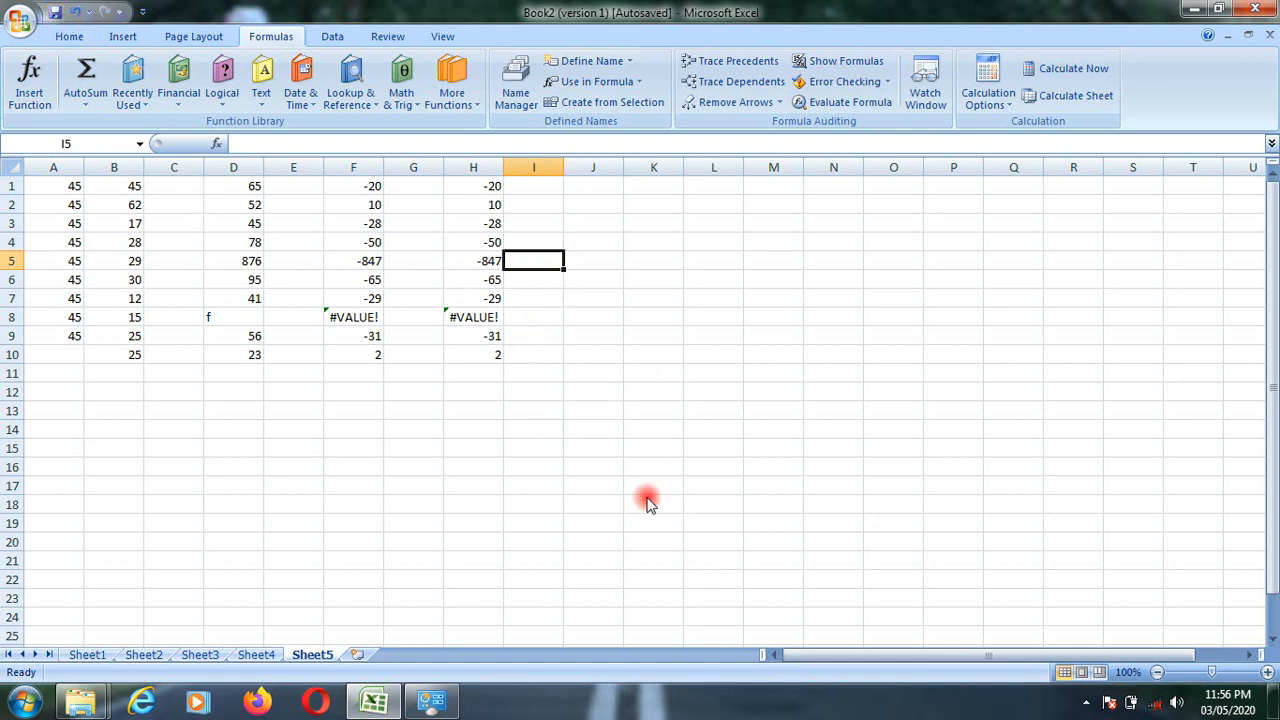
Step: Save the workbook in the Documents library under the file name Book23
key(ctrl+s)
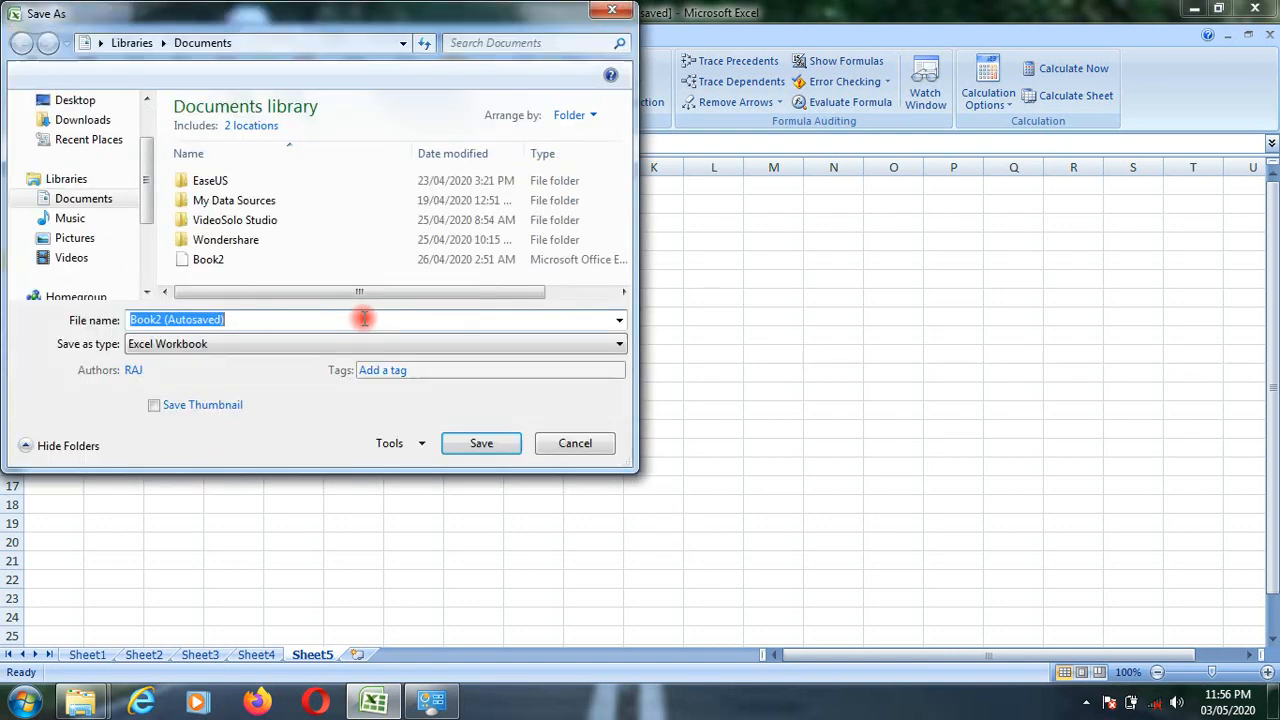
click(280, 320)
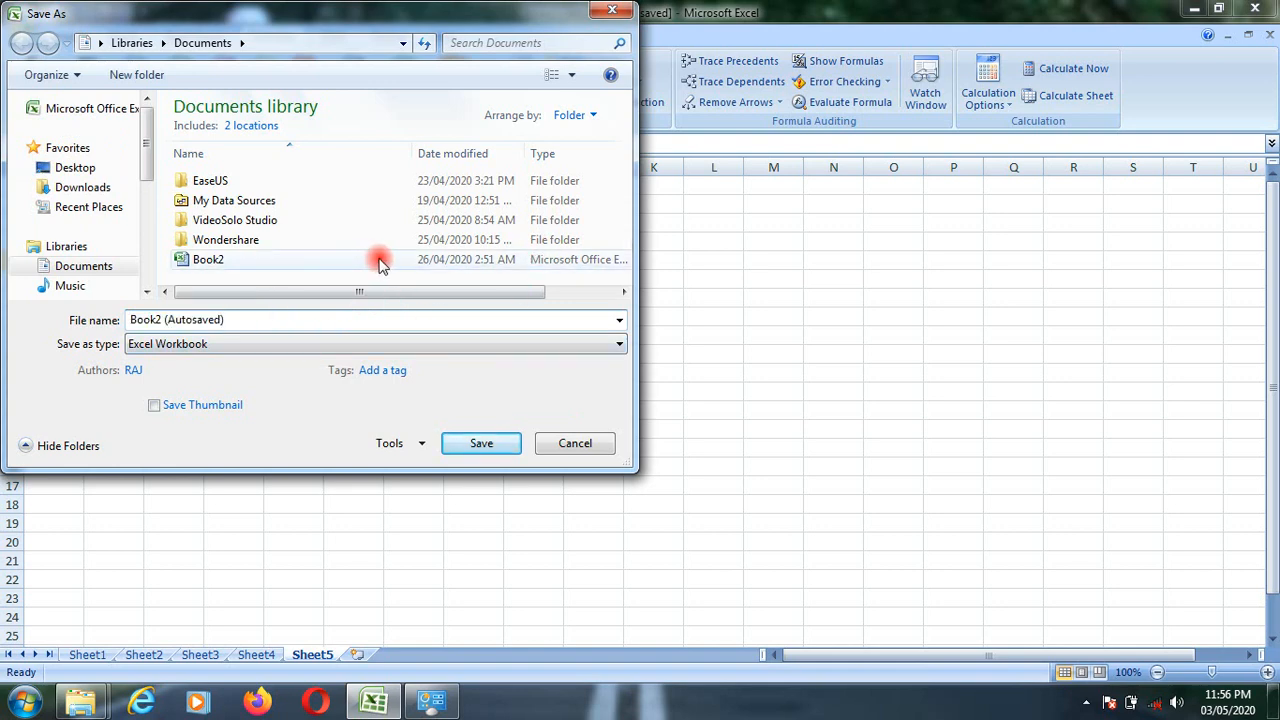
key(BackSpace)
key(BackSpace)
key(BackSpace)
text(3)
key(Return)
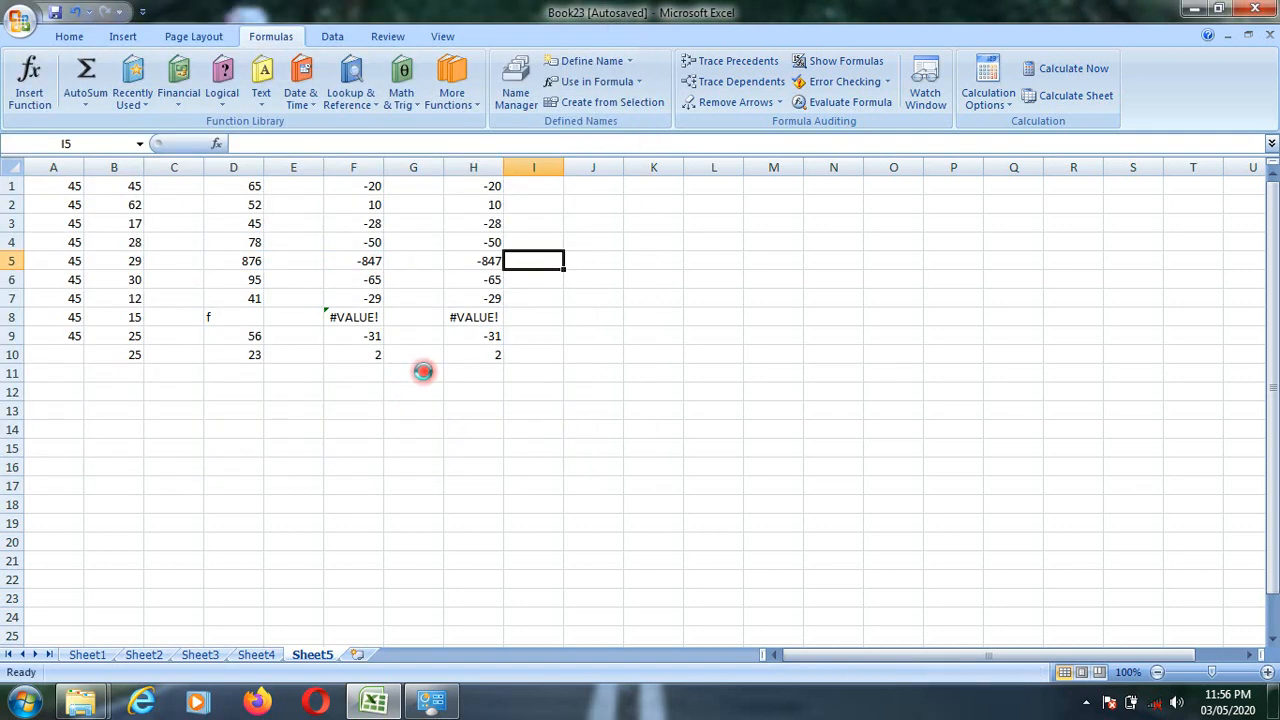
Step: Select the range A1:H11 covering all the data on Sheet5
drag(90, 186, 485, 375)
click(318, 276)
drag(50, 190, 497, 372)
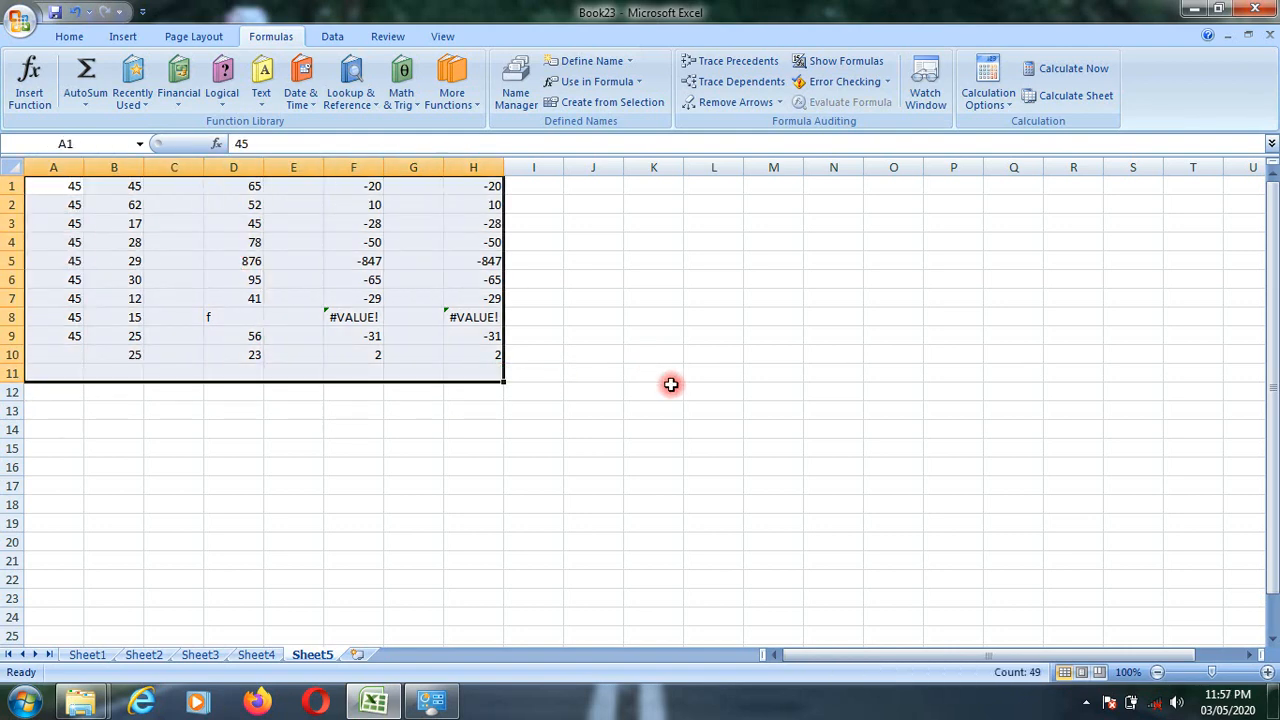